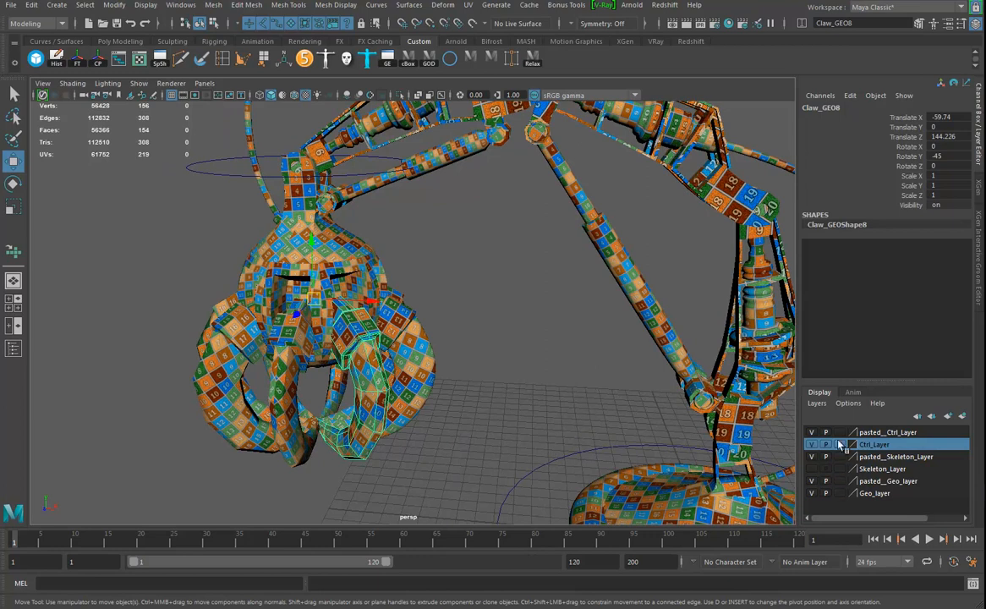
Delete the pasted__Ctrl_Layer display layer and make Skeleton_Layer visible
{"action": "right_click", "coordinate": [888, 433]}
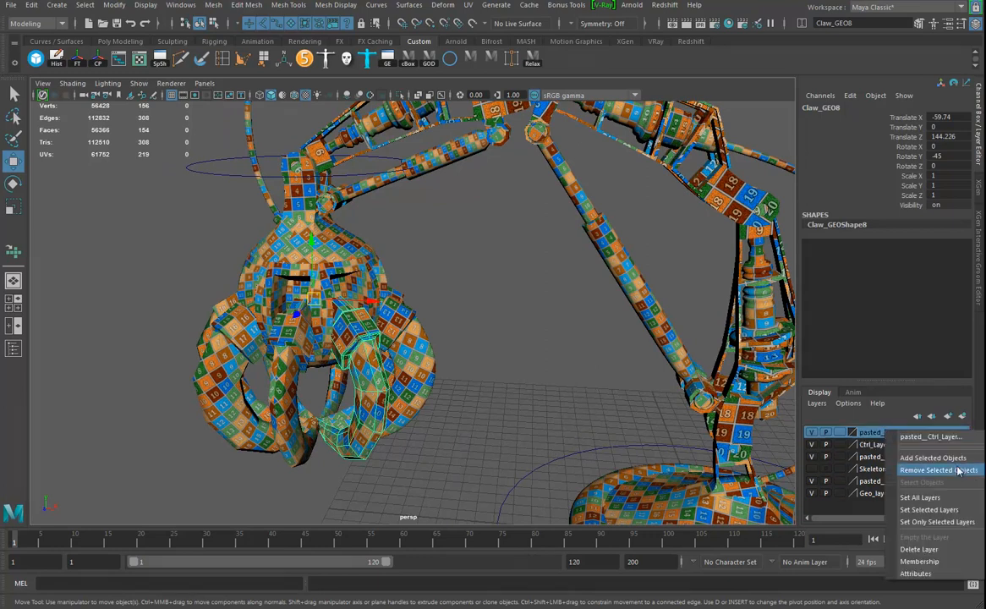
{"action": "left_click", "coordinate": [919, 549]}
{"action": "left_click_drag", "start_coordinate": [461, 366], "coordinate": [633, 432], "text": "alt"}
{"action": "left_click", "coordinate": [811, 458]}
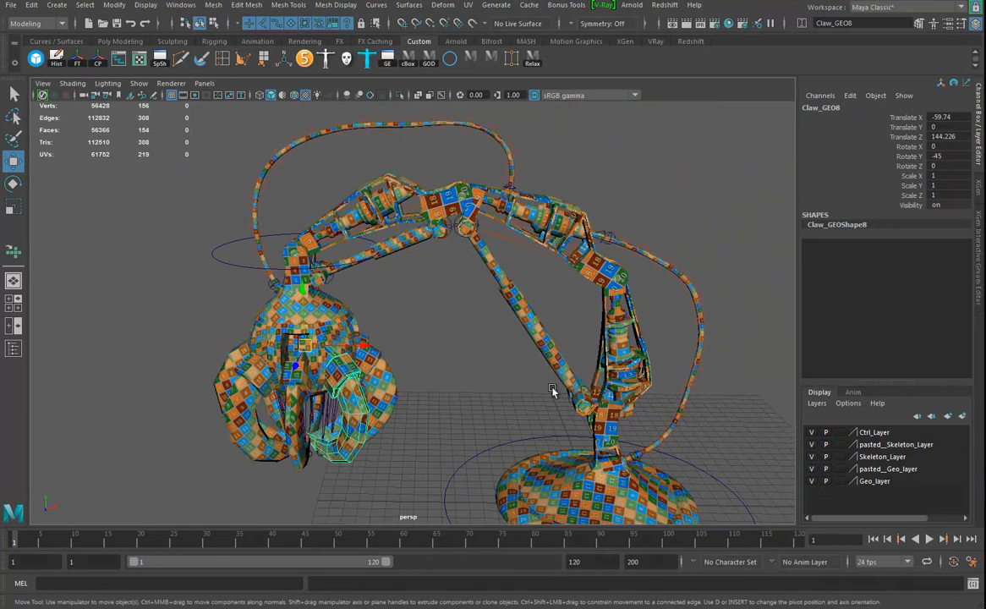
Display the model in plain shading without textures and delete the construction history of the Arm_GEO2 segment
{"action": "left_click_drag", "start_coordinate": [564, 392], "coordinate": [532, 381], "text": "alt"}
{"action": "key", "text": "5"}
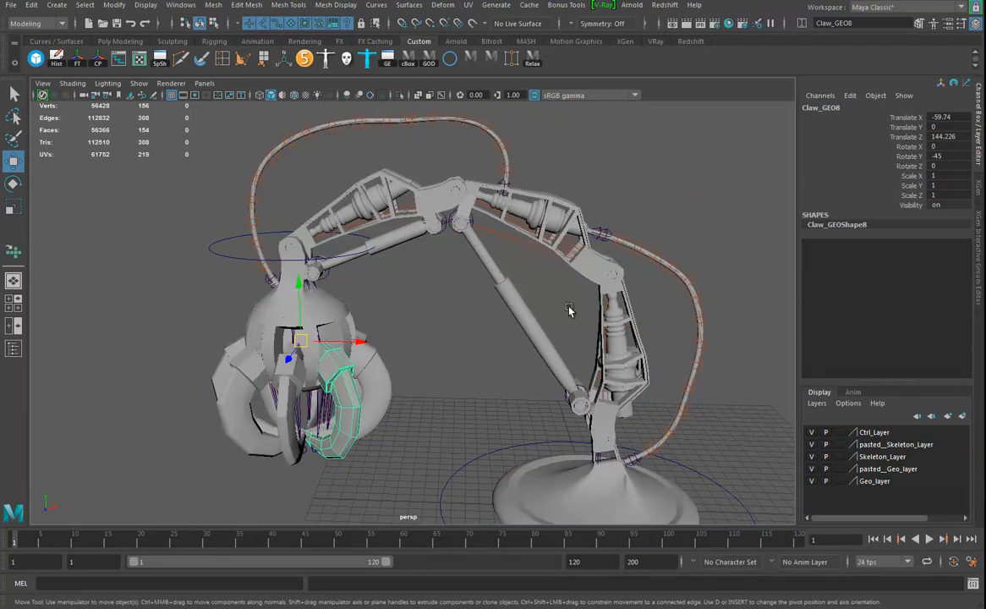
{"action": "right_click_drag", "start_coordinate": [587, 292], "coordinate": [650, 316], "text": "alt"}
{"action": "left_click", "coordinate": [623, 230]}
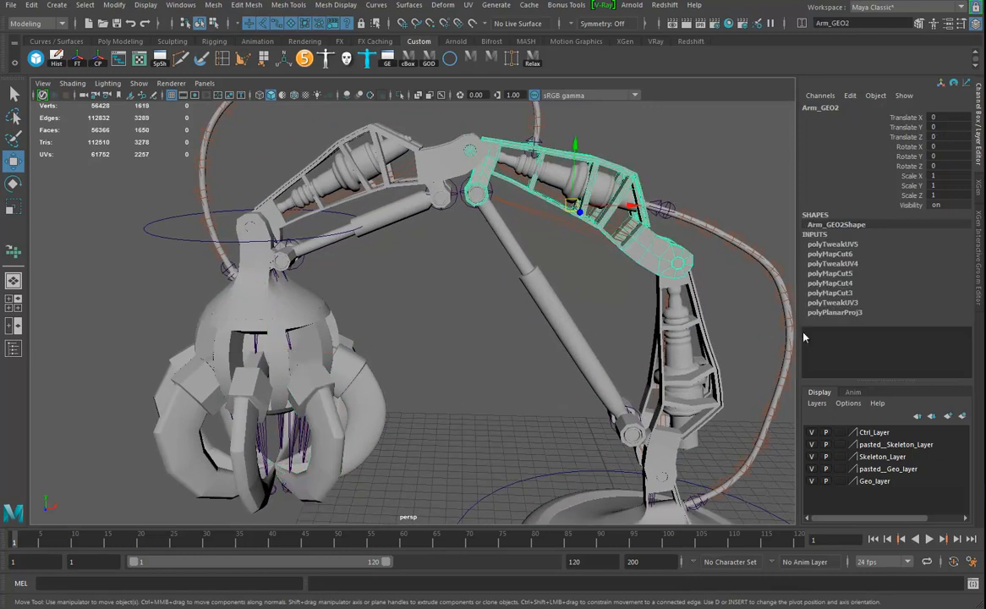
{"action": "key", "text": "alt+shift+d"}
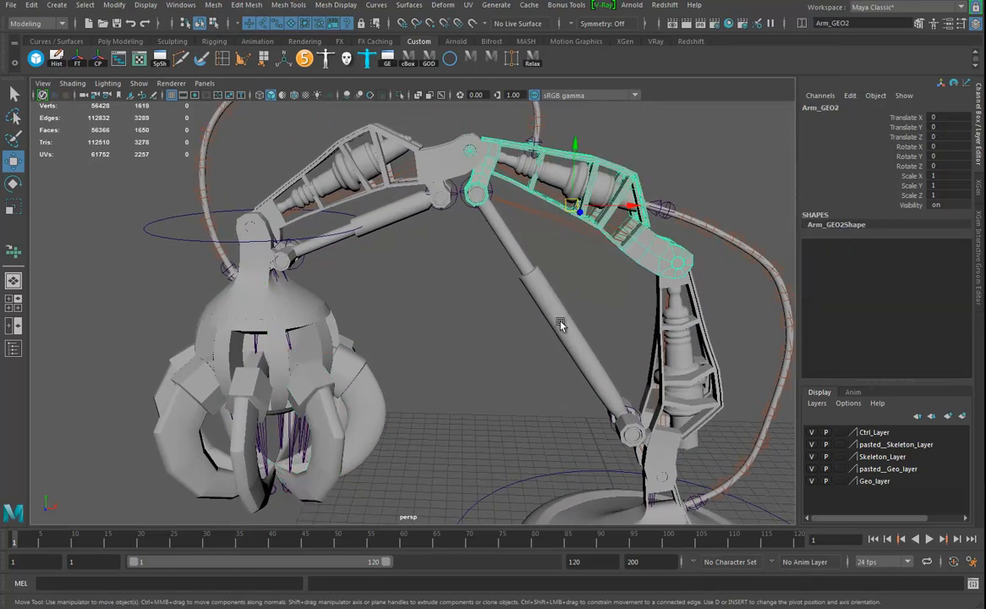
Switch to the Rigging menu set and bind Arm_GEO2 to joint4 with Bind Skin limited to selected joints
{"action": "left_click", "coordinate": [566, 221], "text": "shift"}
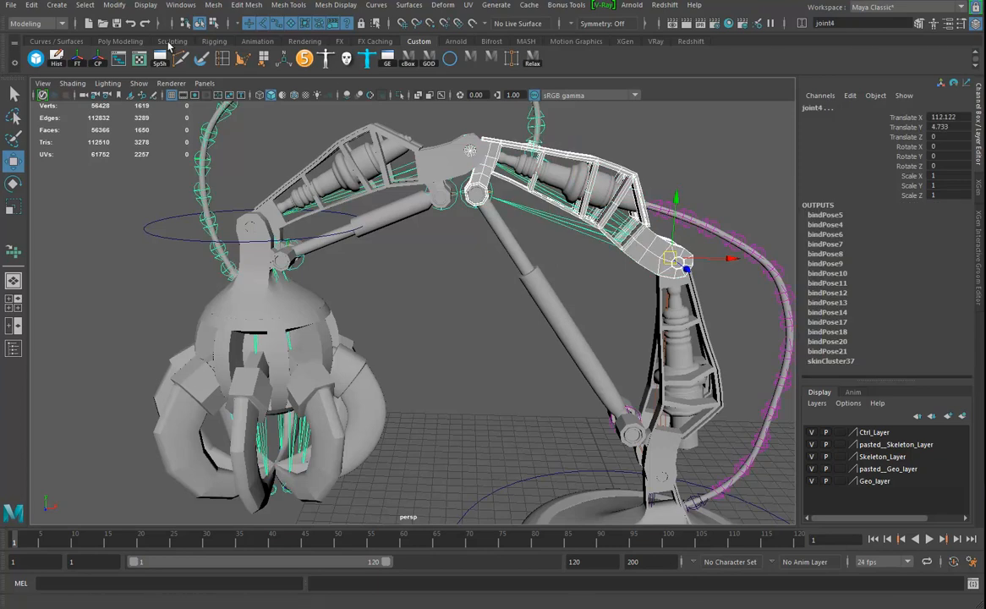
{"action": "left_click", "coordinate": [213, 5]}
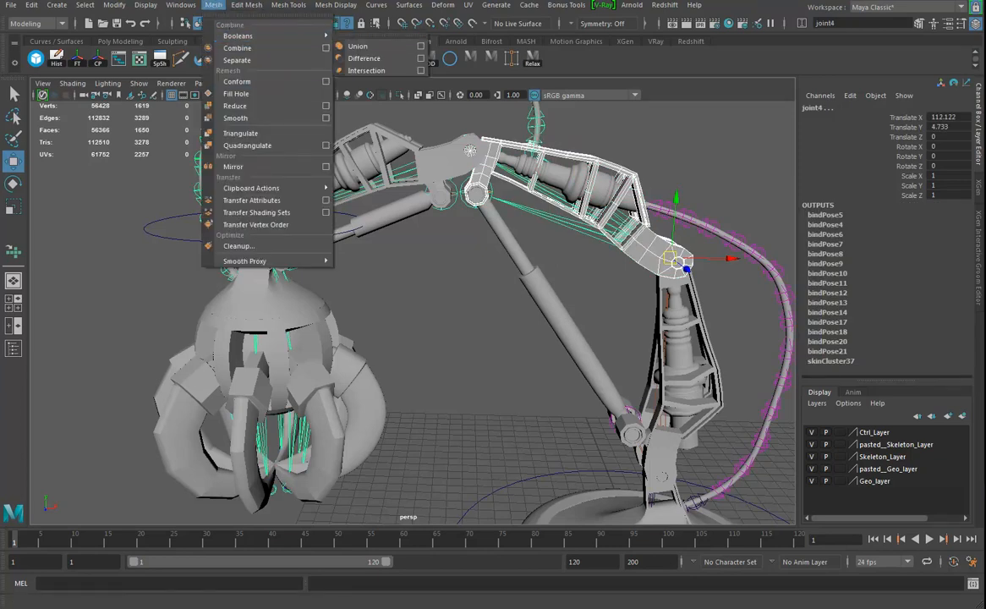
{"action": "left_click", "coordinate": [41, 26]}
{"action": "left_click", "coordinate": [41, 26]}
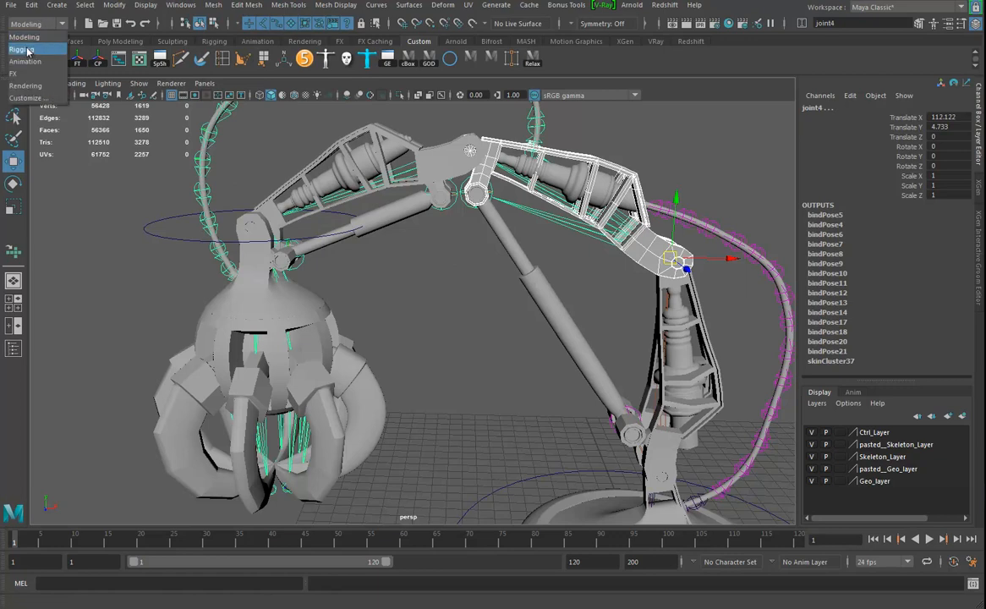
{"action": "left_click", "coordinate": [22, 49]}
{"action": "left_click", "coordinate": [248, 6]}
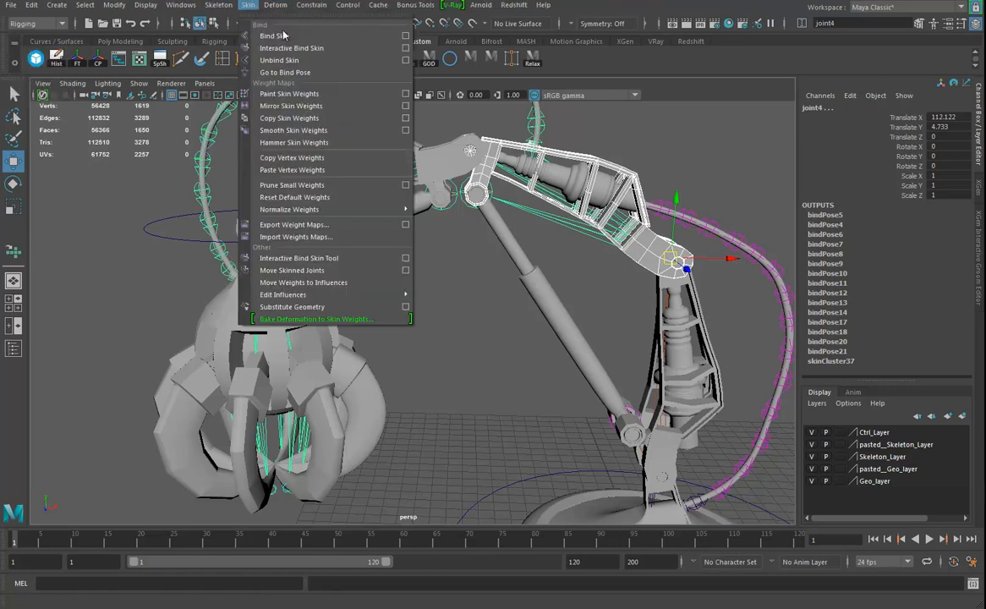
{"action": "left_click", "coordinate": [406, 35]}
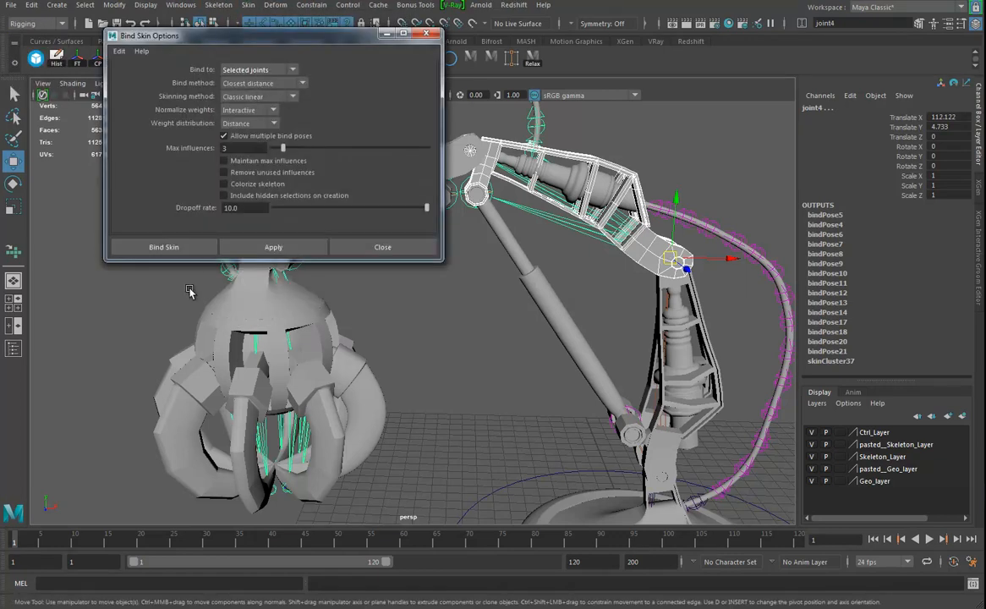
{"action": "left_click", "coordinate": [165, 247]}
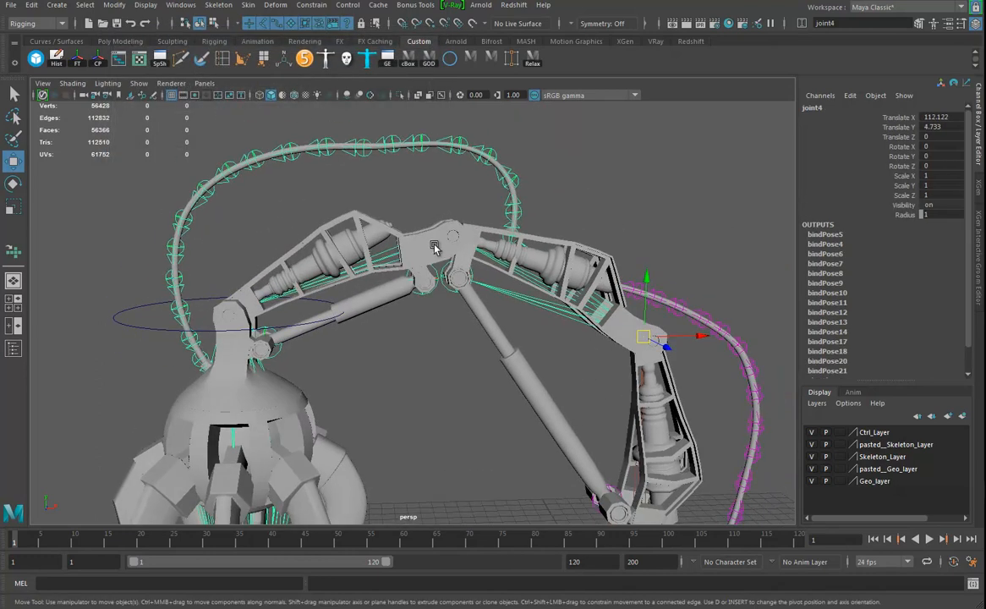
Bind the truss arm segment nearest the claw head to joint5
{"action": "left_click", "coordinate": [398, 237]}
{"action": "left_click", "coordinate": [400, 272]}
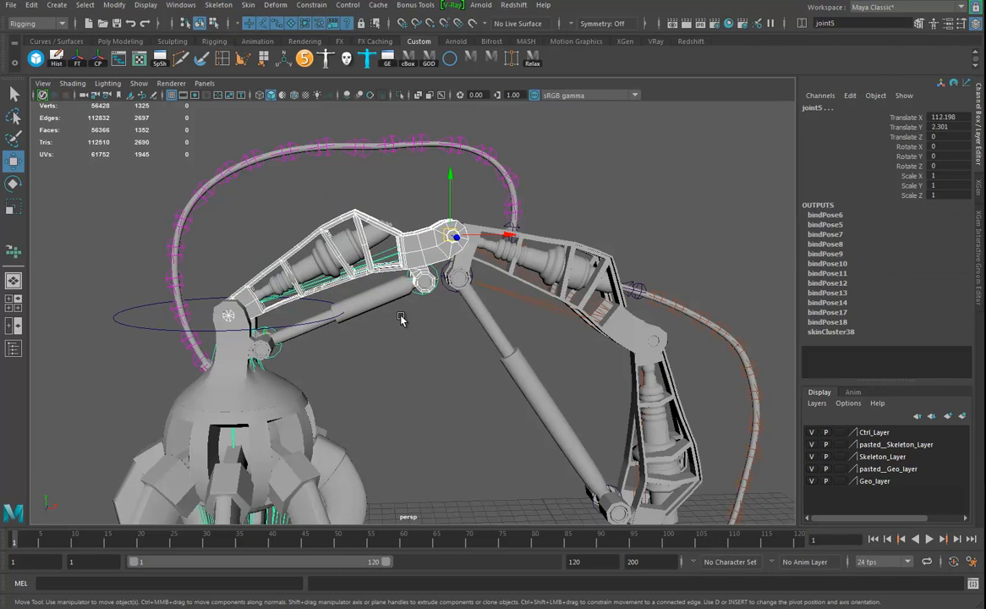
{"action": "key", "text": "g"}
{"action": "left_click_drag", "start_coordinate": [457, 351], "coordinate": [522, 332], "text": "alt"}
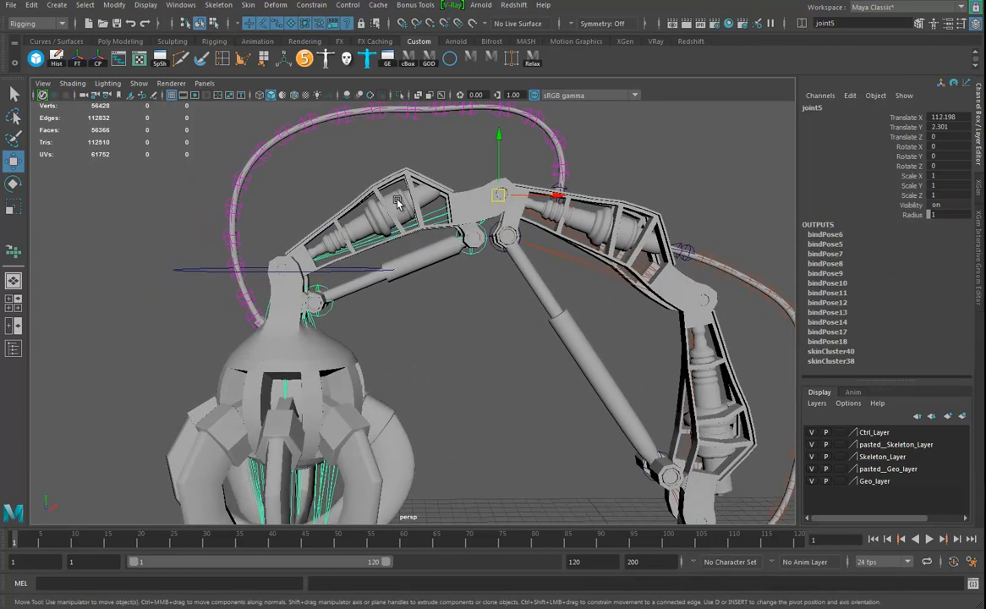
{"action": "left_click", "coordinate": [398, 209]}
Select the Head_GEO5 and HeadBase_GEO meshes and make the joints visible through the geometry
{"action": "left_click", "coordinate": [351, 378]}
{"action": "left_click_drag", "start_coordinate": [352, 378], "coordinate": [462, 326], "text": "alt"}
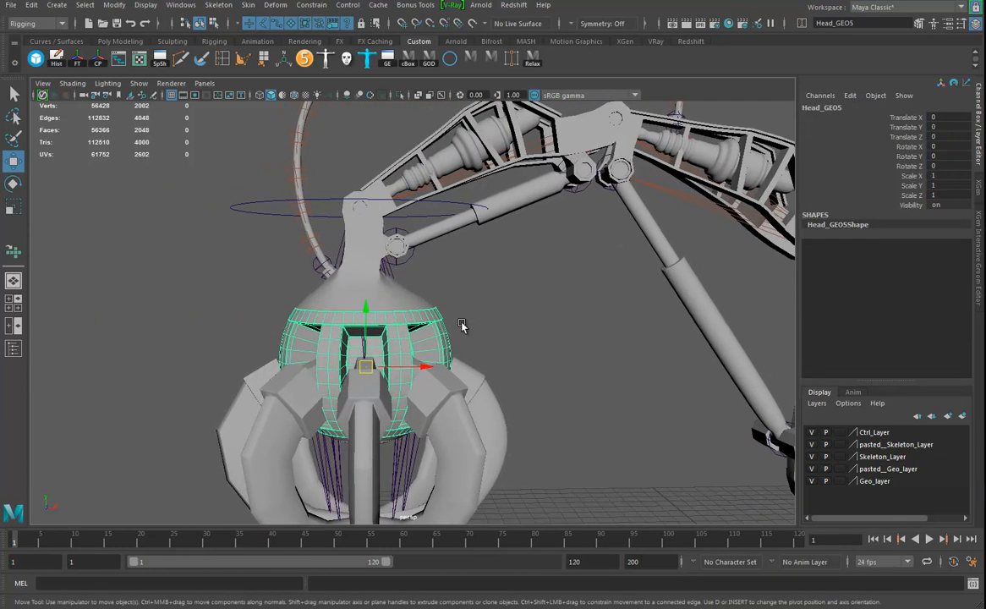
{"action": "left_click", "coordinate": [415, 299]}
{"action": "left_click", "coordinate": [441, 95]}
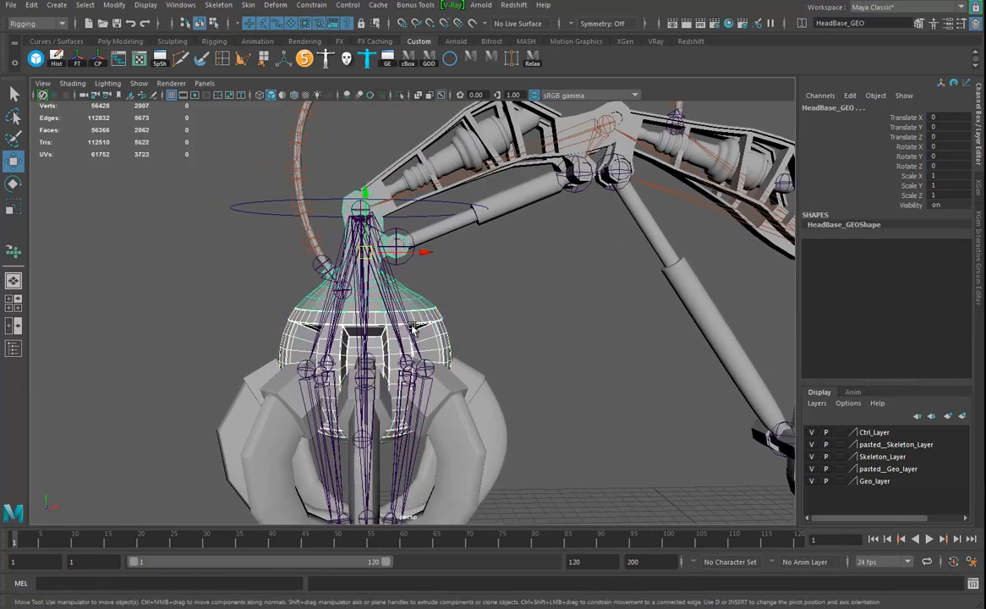
Add HeadTip_GEO and the joint atop the claw head to the selection, delete the meshes' history and bind them to that joint
{"action": "left_click", "coordinate": [412, 288]}
{"action": "left_click_drag", "start_coordinate": [412, 288], "coordinate": [453, 421], "text": "alt"}
{"action": "left_click", "coordinate": [435, 320]}
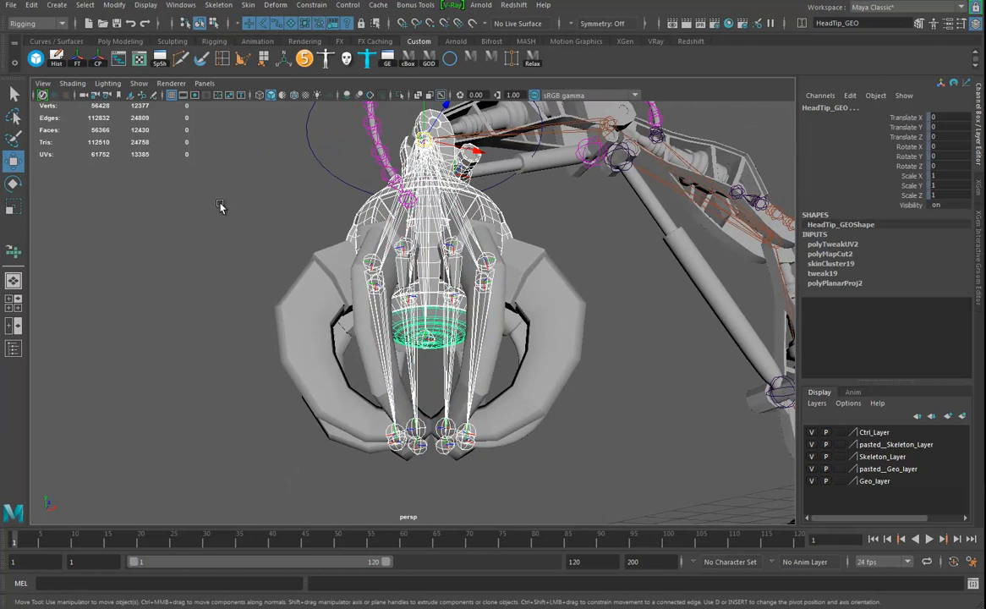
{"action": "key", "text": "alt+shift+d"}
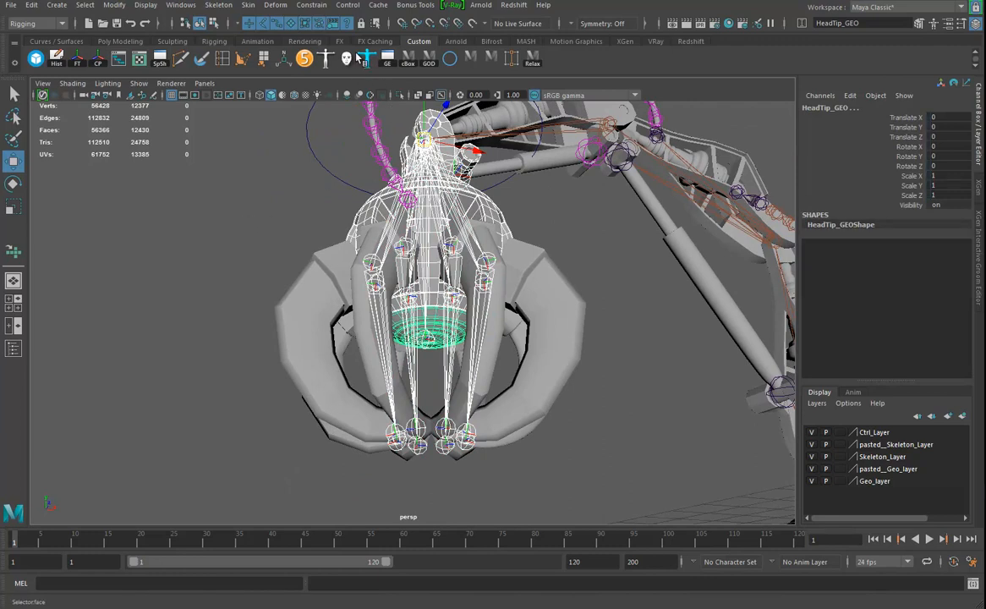
{"action": "left_click", "coordinate": [248, 5]}
{"action": "left_click", "coordinate": [264, 41]}
Bind the lower arm segment Arm_GEO1 to joint3
{"action": "left_click_drag", "start_coordinate": [553, 293], "coordinate": [539, 346], "text": "alt"}
{"action": "right_click_drag", "start_coordinate": [539, 345], "coordinate": [440, 341], "text": "alt"}
{"action": "left_click_drag", "start_coordinate": [442, 343], "coordinate": [421, 287], "text": "alt"}
{"action": "middle_click_drag", "start_coordinate": [628, 351], "coordinate": [461, 293], "text": "alt"}
{"action": "left_click_drag", "start_coordinate": [461, 293], "coordinate": [534, 298], "text": "alt"}
{"action": "left_click", "coordinate": [530, 299]}
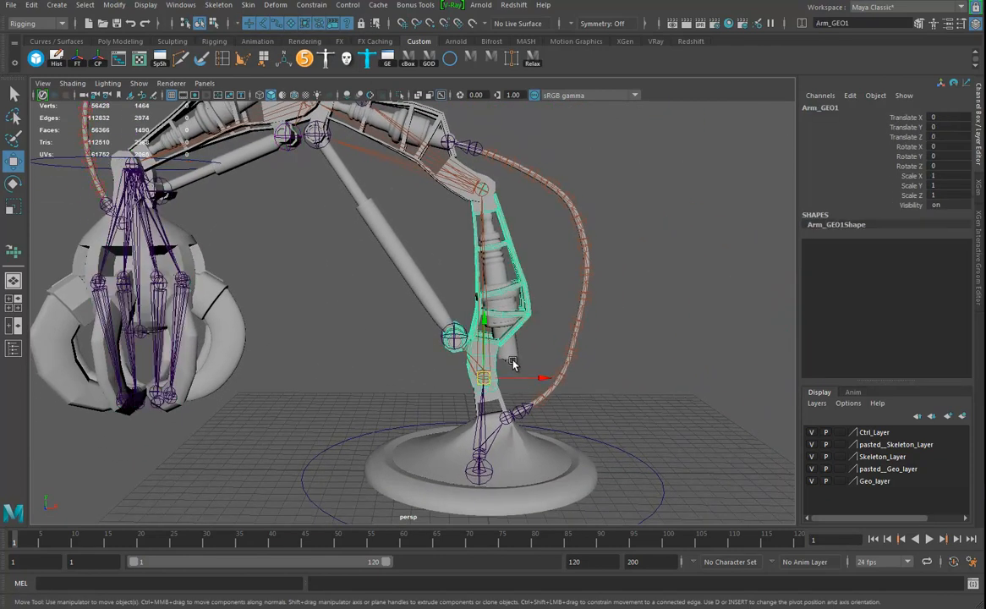
{"action": "left_click", "coordinate": [493, 276]}
{"action": "left_click", "coordinate": [489, 272]}
Move the control above the claw head to test how the bound arm follows, and undo the move
{"action": "right_click_drag", "start_coordinate": [545, 295], "coordinate": [605, 267], "text": "alt"}
{"action": "middle_click_drag", "start_coordinate": [606, 269], "coordinate": [578, 281], "text": "alt"}
{"action": "right_click_drag", "start_coordinate": [579, 282], "coordinate": [366, 279], "text": "alt"}
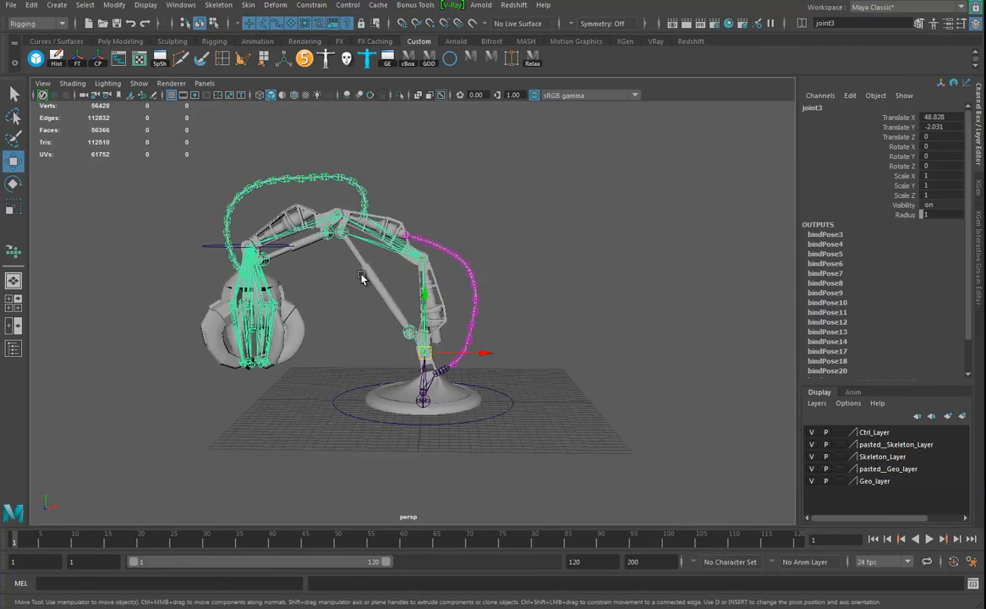
{"action": "middle_click_drag", "start_coordinate": [279, 288], "coordinate": [356, 298], "text": "alt"}
{"action": "left_click", "coordinate": [329, 255]}
{"action": "left_click_drag", "start_coordinate": [372, 258], "coordinate": [391, 284]}
{"action": "key", "text": "ctrl+z"}
Bind the Claw_GEO1 finger to joint8
{"action": "right_click_drag", "start_coordinate": [351, 274], "coordinate": [519, 407], "text": "alt"}
{"action": "middle_click_drag", "start_coordinate": [303, 393], "coordinate": [411, 351], "text": "alt"}
{"action": "left_click_drag", "start_coordinate": [409, 355], "coordinate": [358, 377], "text": "alt"}
{"action": "left_click", "coordinate": [362, 391]}
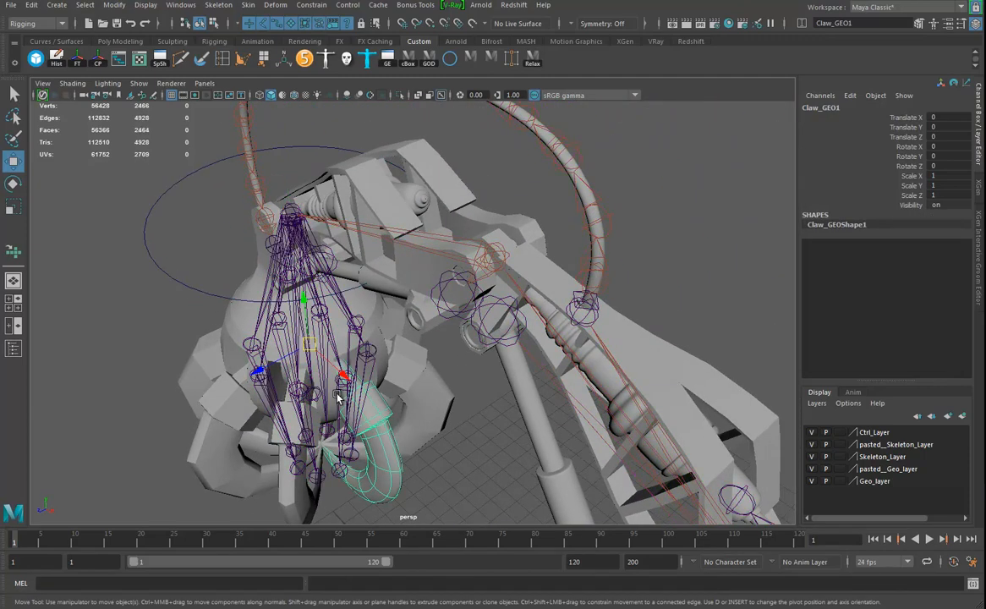
{"action": "left_click", "coordinate": [343, 394]}
{"action": "left_click", "coordinate": [350, 391]}
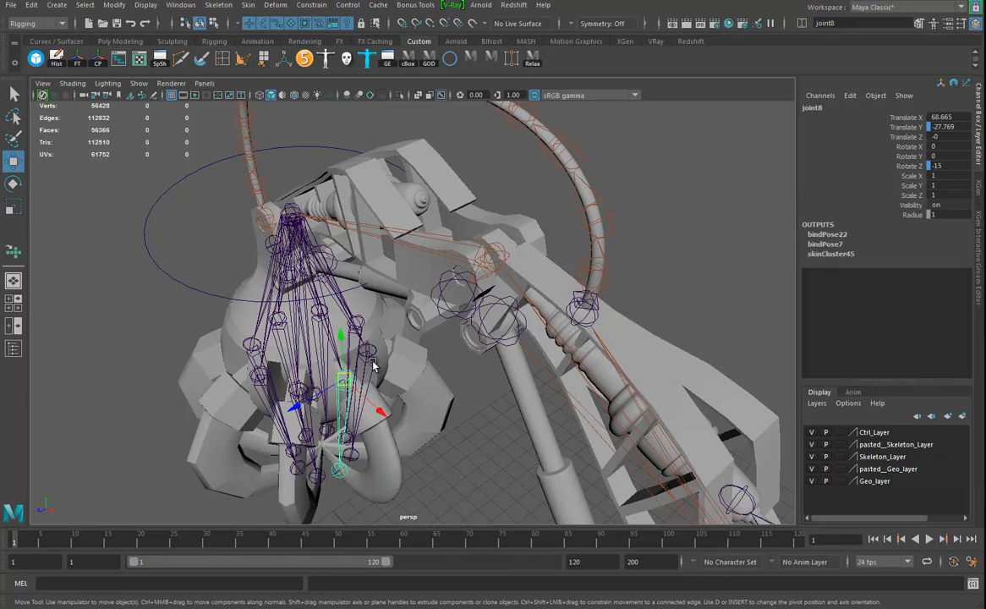
Bind the next two claw fingers beside Claw_GEO1 to joint12 and joint11 respectively
{"action": "left_click", "coordinate": [406, 366]}
{"action": "left_click", "coordinate": [404, 355]}
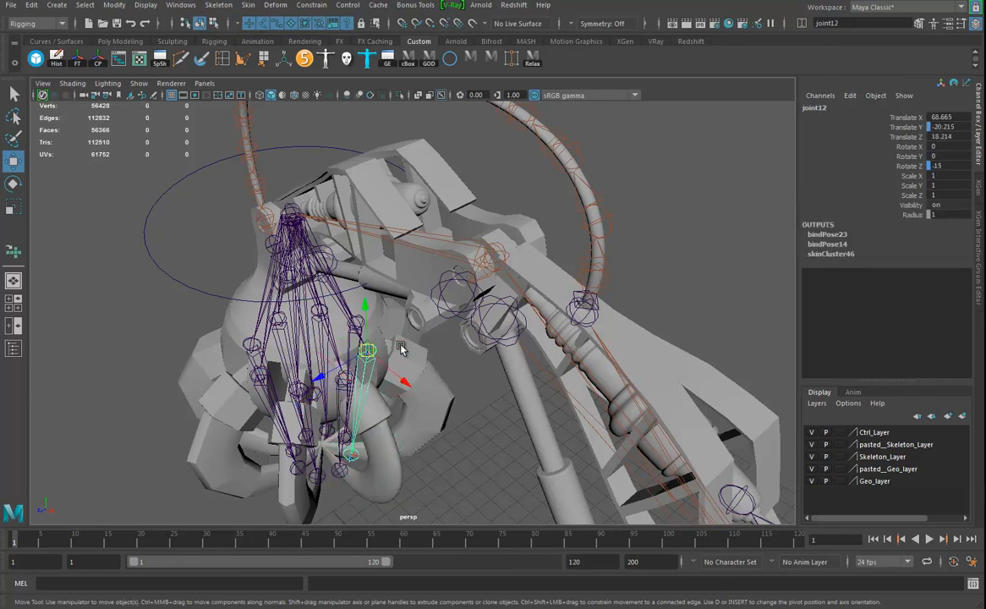
{"action": "left_click", "coordinate": [407, 338]}
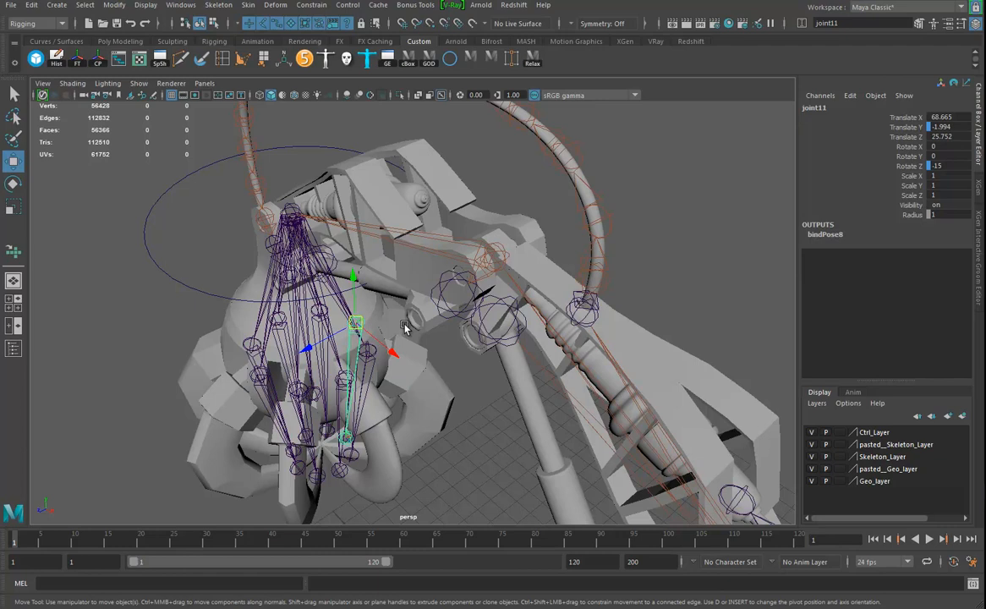
{"action": "left_click", "coordinate": [404, 328]}
{"action": "left_click_drag", "start_coordinate": [405, 329], "coordinate": [410, 363], "text": "alt"}
{"action": "left_click", "coordinate": [408, 362]}
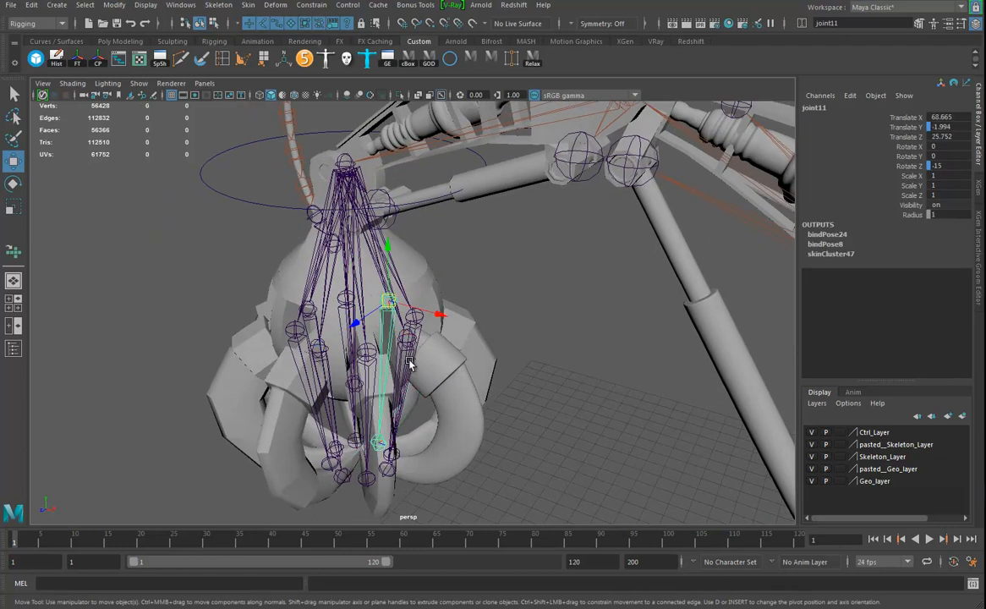
Bind another front claw finger to its matching joint, and bind Claw_GEO8 to joint15
{"action": "left_click", "coordinate": [332, 414]}
{"action": "left_click", "coordinate": [285, 439], "text": "shift"}
{"action": "key", "text": "g"}
{"action": "left_click_drag", "start_coordinate": [448, 434], "coordinate": [438, 373], "text": "alt"}
{"action": "left_click", "coordinate": [592, 433]}
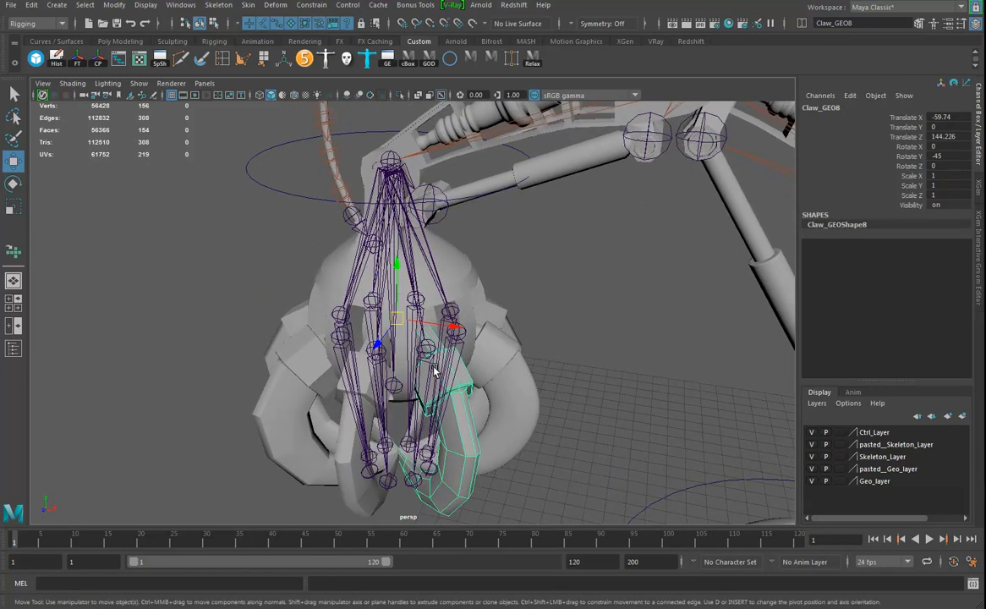
{"action": "left_click", "coordinate": [430, 366]}
{"action": "left_click_drag", "start_coordinate": [391, 339], "coordinate": [399, 398], "text": "alt"}
{"action": "left_click_drag", "start_coordinate": [413, 333], "coordinate": [414, 373], "text": "alt"}
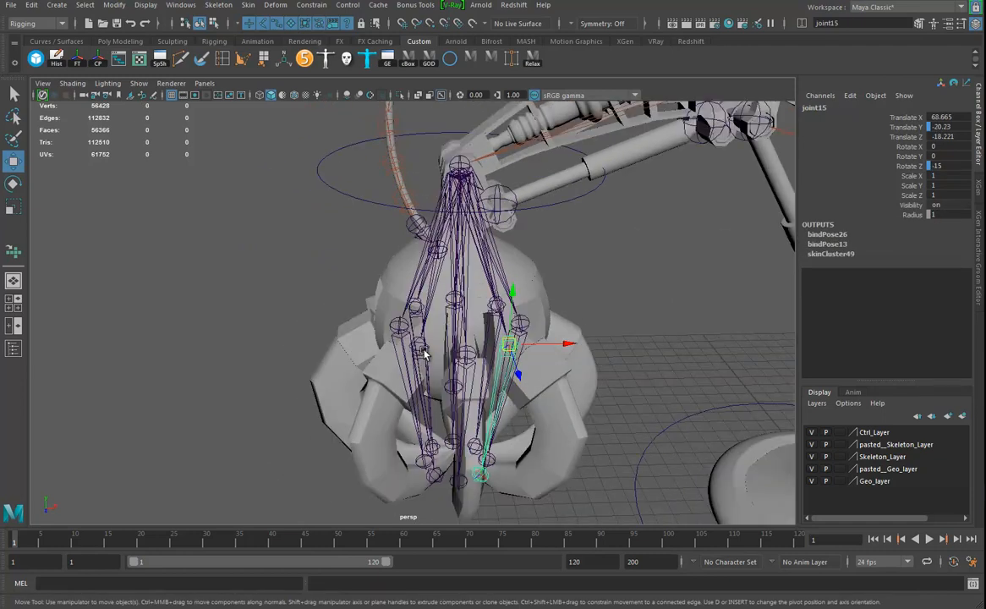
Bind one more claw finger to joint14 and the finger next to it to its own joint
{"action": "left_click", "coordinate": [424, 355]}
{"action": "left_click", "coordinate": [385, 386]}
{"action": "left_click", "coordinate": [385, 385]}
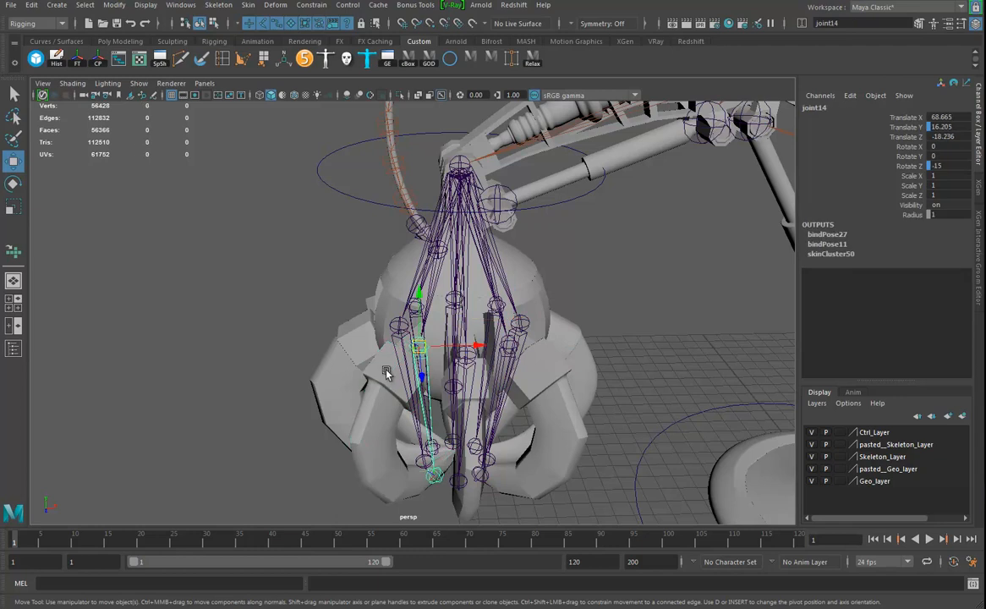
{"action": "left_click", "coordinate": [393, 325]}
{"action": "left_click", "coordinate": [357, 348], "text": "shift"}
{"action": "left_click_drag", "start_coordinate": [369, 373], "coordinate": [490, 317], "text": "alt"}
{"action": "key", "text": "g"}
Bind Claw_GEO4 to joint10 and select the neighbouring Claw_GEO3 to check its skin binding
{"action": "left_click", "coordinate": [505, 305]}
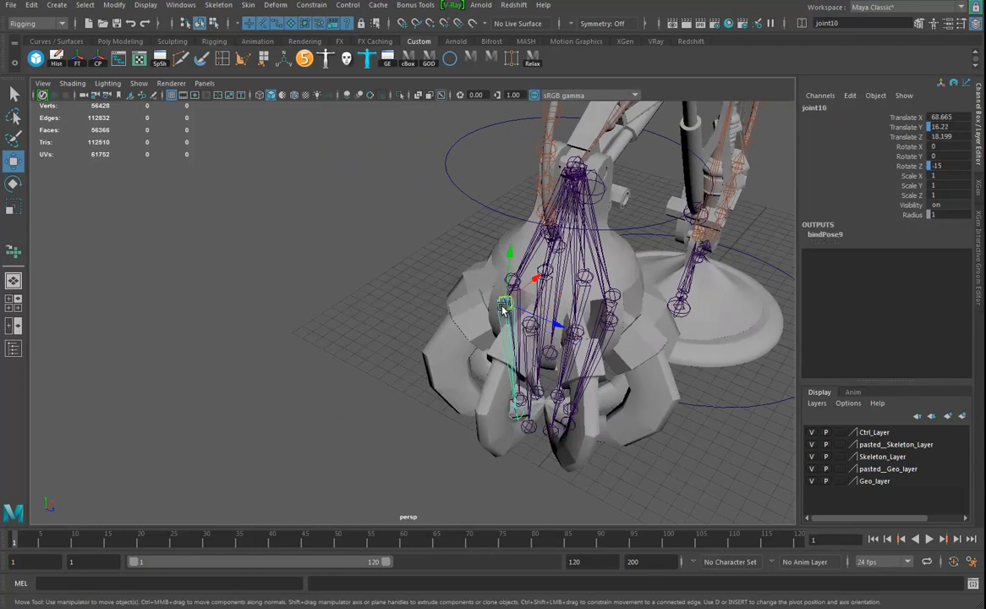
{"action": "left_click", "coordinate": [455, 337], "text": "shift"}
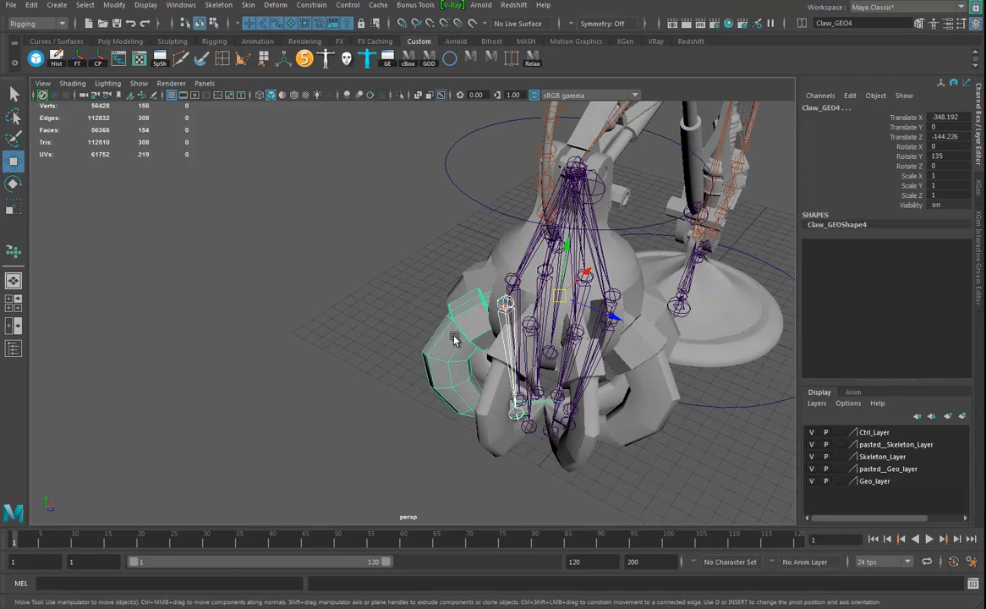
{"action": "key", "text": "g"}
{"action": "left_click", "coordinate": [471, 281]}
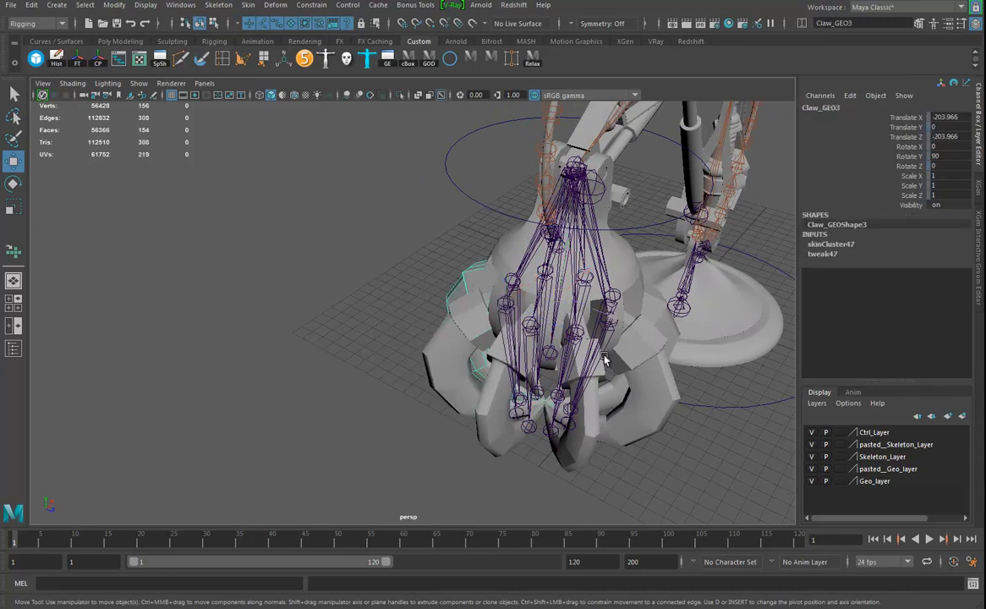
Select Claw_Ctrl and slide its Clawz attribute back and forth to test the claw fingers, ending at -10
{"action": "right_click_drag", "start_coordinate": [590, 358], "coordinate": [475, 329], "text": "alt"}
{"action": "middle_click_drag", "start_coordinate": [476, 329], "coordinate": [461, 336], "text": "alt"}
{"action": "left_click_drag", "start_coordinate": [461, 336], "coordinate": [414, 307], "text": "alt"}
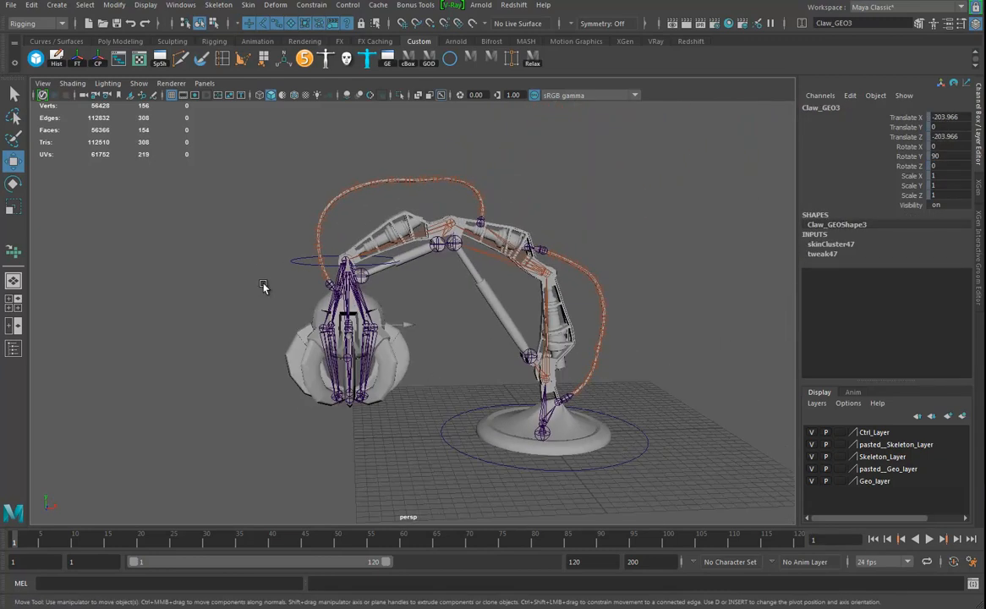
{"action": "left_click", "coordinate": [307, 255]}
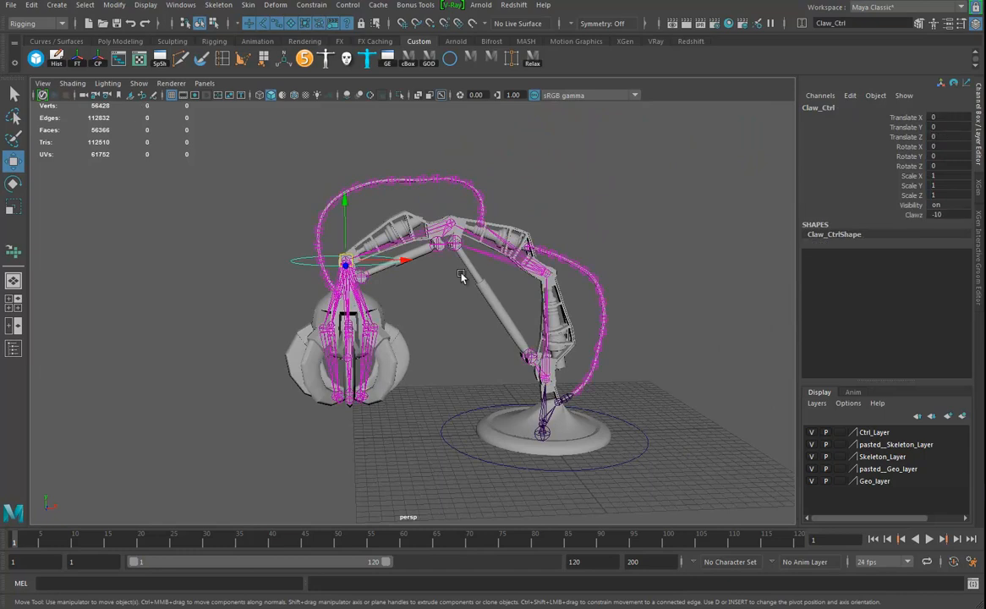
{"action": "left_click", "coordinate": [913, 214]}
{"action": "middle_click_drag", "start_coordinate": [567, 253], "coordinate": [442, 298]}
{"action": "middle_click_drag", "start_coordinate": [351, 307], "coordinate": [432, 319]}
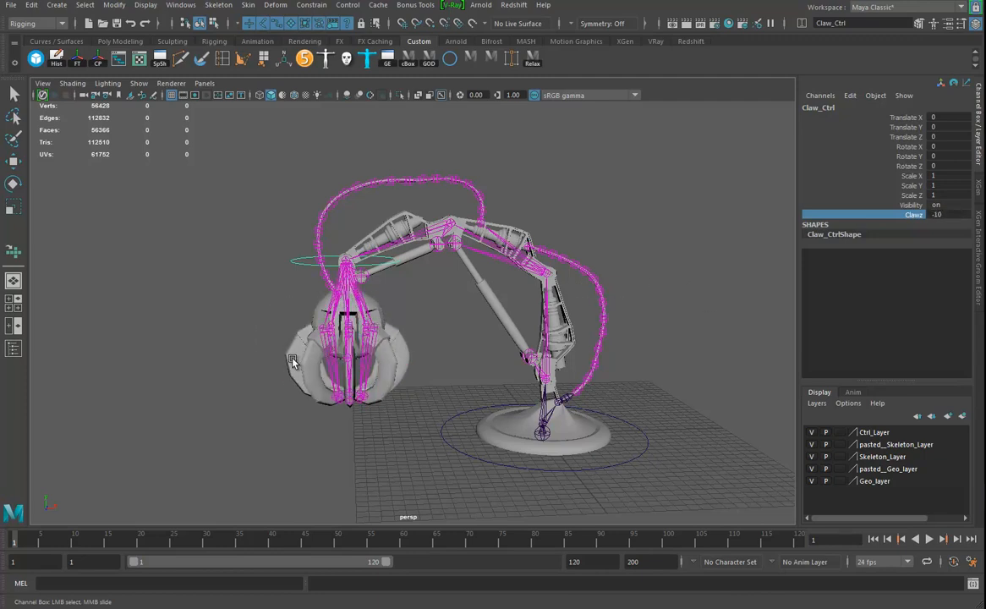
{"action": "middle_click_drag", "start_coordinate": [442, 315], "coordinate": [381, 343]}
{"action": "middle_click_drag", "start_coordinate": [532, 342], "coordinate": [493, 356]}
{"action": "right_click_drag", "start_coordinate": [343, 362], "coordinate": [625, 377], "text": "alt"}
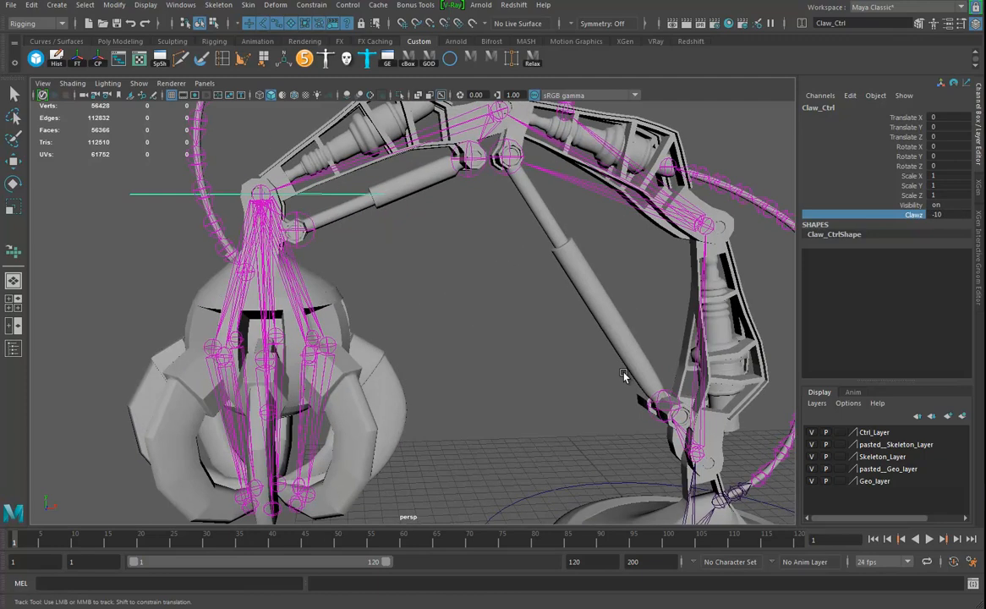
{"action": "middle_click_drag", "start_coordinate": [432, 350], "coordinate": [523, 392], "text": "alt"}
{"action": "left_click_drag", "start_coordinate": [523, 392], "coordinate": [541, 409], "text": "alt"}
{"action": "right_click_drag", "start_coordinate": [542, 410], "coordinate": [417, 354], "text": "alt"}
{"action": "left_click_drag", "start_coordinate": [417, 355], "coordinate": [417, 328], "text": "alt"}
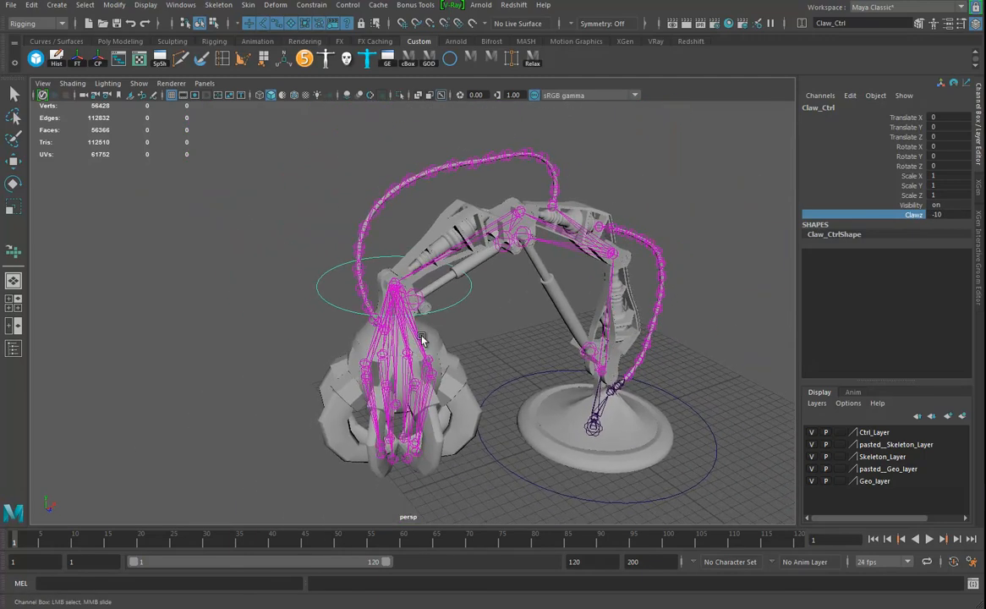
Test the arm by moving Claw_Ctrl, and undo the move
{"action": "key", "text": "w"}
{"action": "left_click_drag", "start_coordinate": [393, 283], "coordinate": [420, 285]}
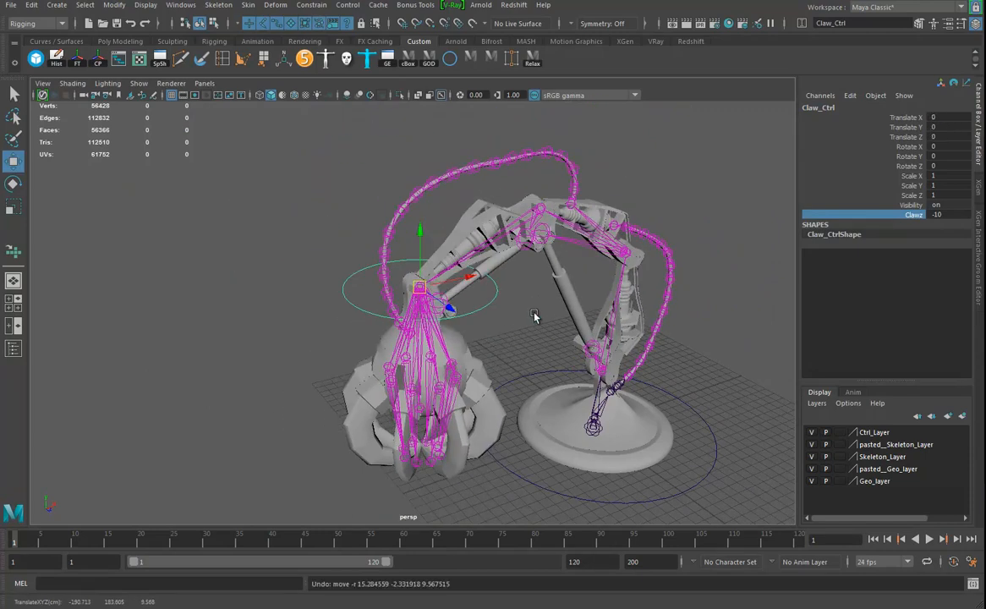
{"action": "key", "text": "ctrl+z"}
Hide Skeleton_Layer so only the arm geometry and the controls are displayed
{"action": "left_click_drag", "start_coordinate": [489, 300], "coordinate": [584, 334], "text": "alt"}
{"action": "right_click_drag", "start_coordinate": [583, 334], "coordinate": [519, 313], "text": "alt"}
{"action": "middle_click_drag", "start_coordinate": [519, 313], "coordinate": [501, 274], "text": "alt"}
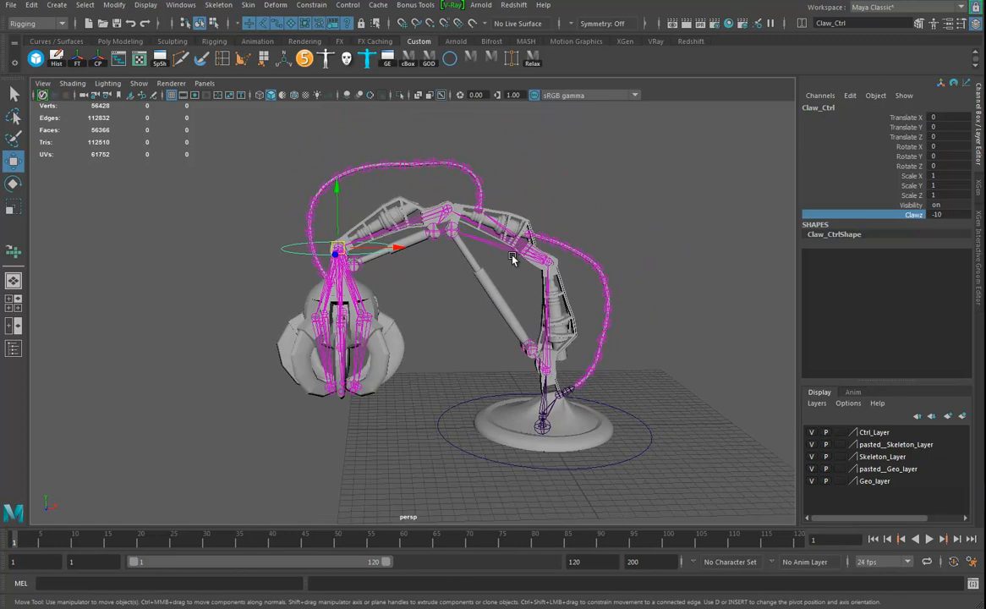
{"action": "left_click", "coordinate": [813, 457]}
{"action": "left_click_drag", "start_coordinate": [624, 420], "coordinate": [446, 356], "text": "alt"}
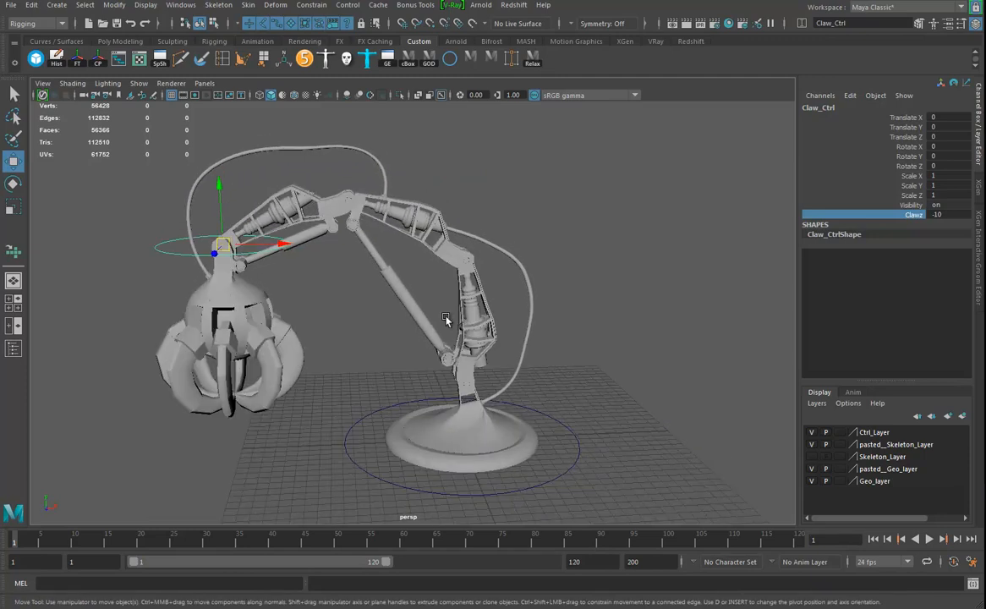
Open the UV Editor without its UV Toolkit and set the editor aside from the model
{"action": "left_click", "coordinate": [137, 58]}
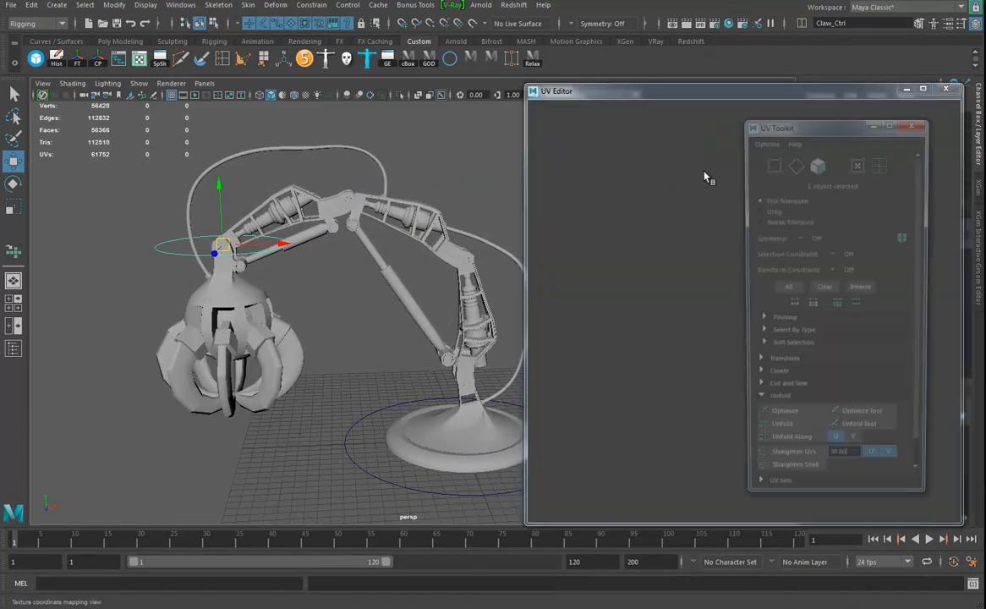
{"action": "left_click", "coordinate": [914, 123]}
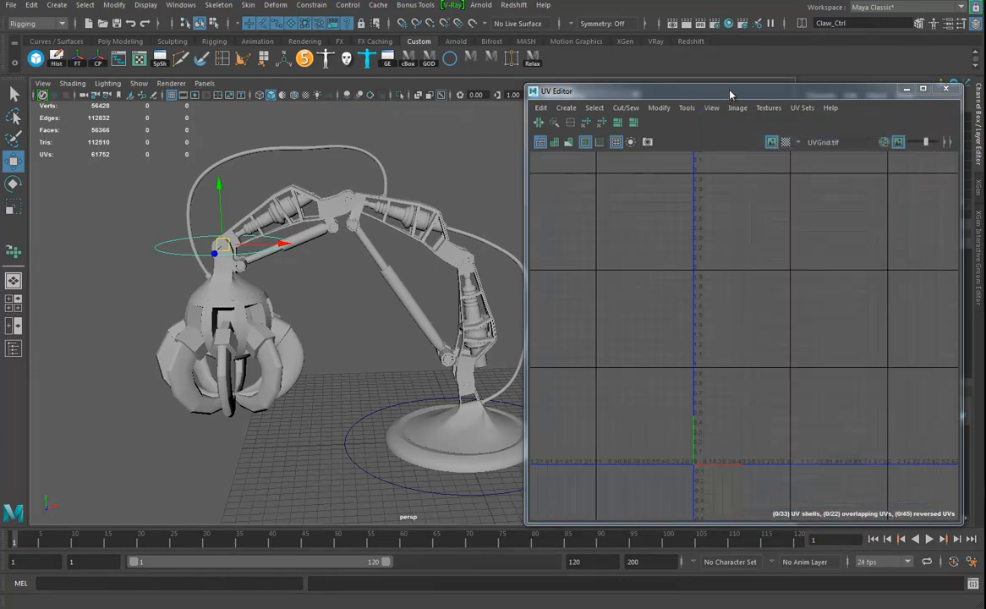
{"action": "left_click_drag", "start_coordinate": [732, 96], "coordinate": [981, 425]}
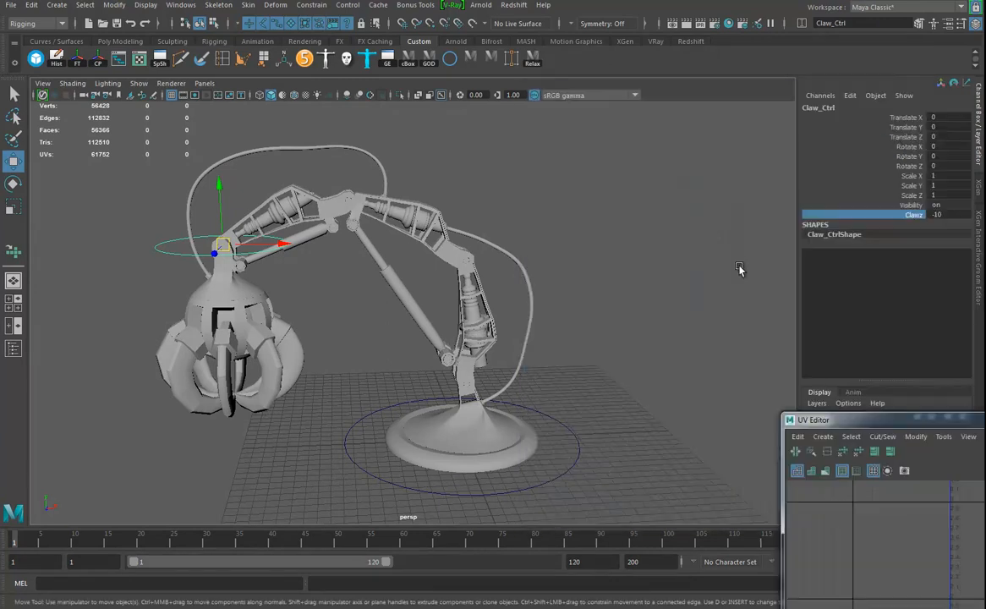
Save the scene as a new version named Clawe23
{"action": "left_click", "coordinate": [11, 5]}
{"action": "left_click", "coordinate": [51, 68]}
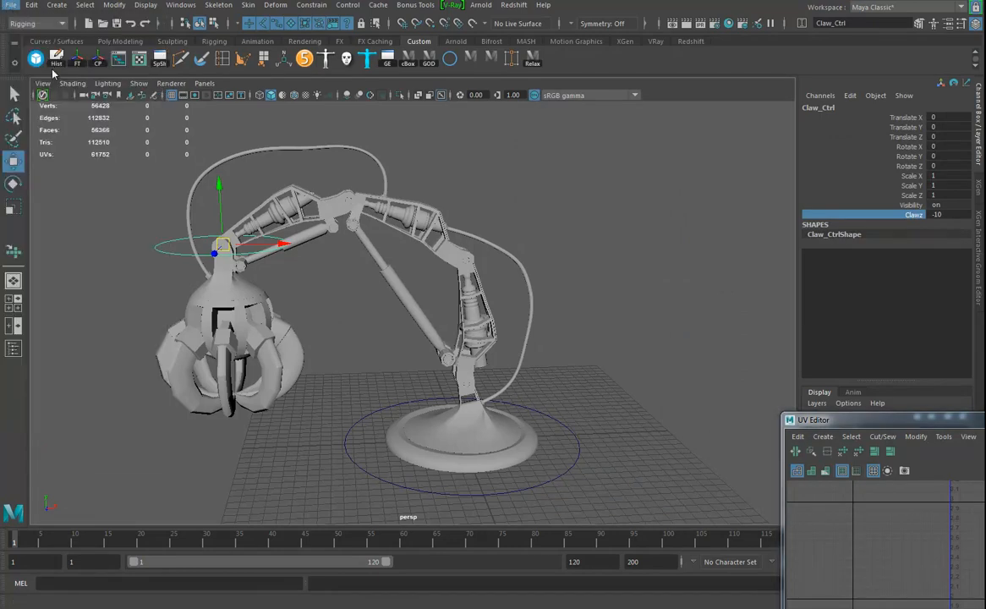
{"action": "left_click", "coordinate": [222, 408]}
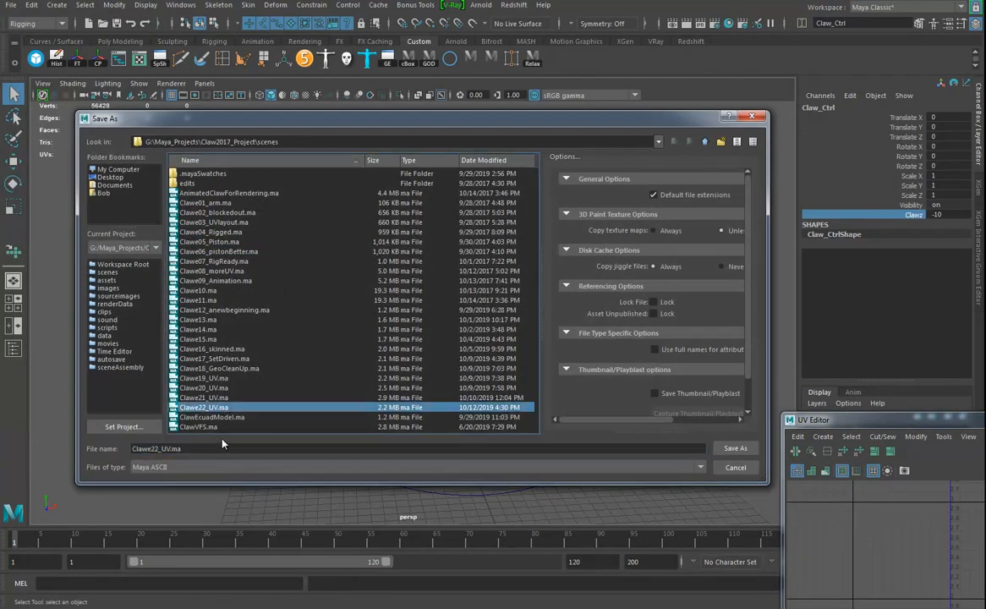
{"action": "left_click_drag", "start_coordinate": [181, 449], "coordinate": [167, 449]}
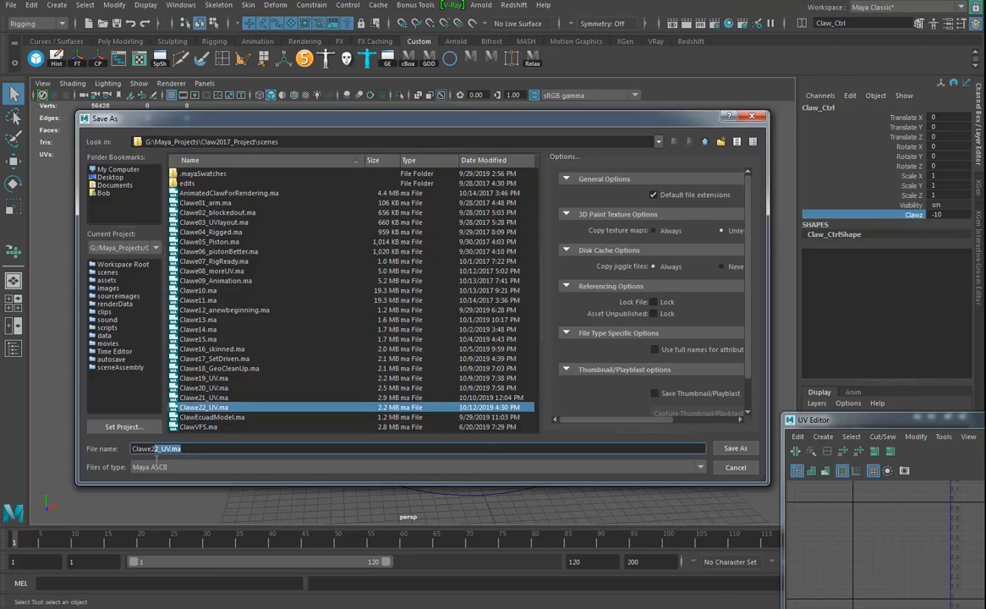
{"action": "type", "text": "3"}
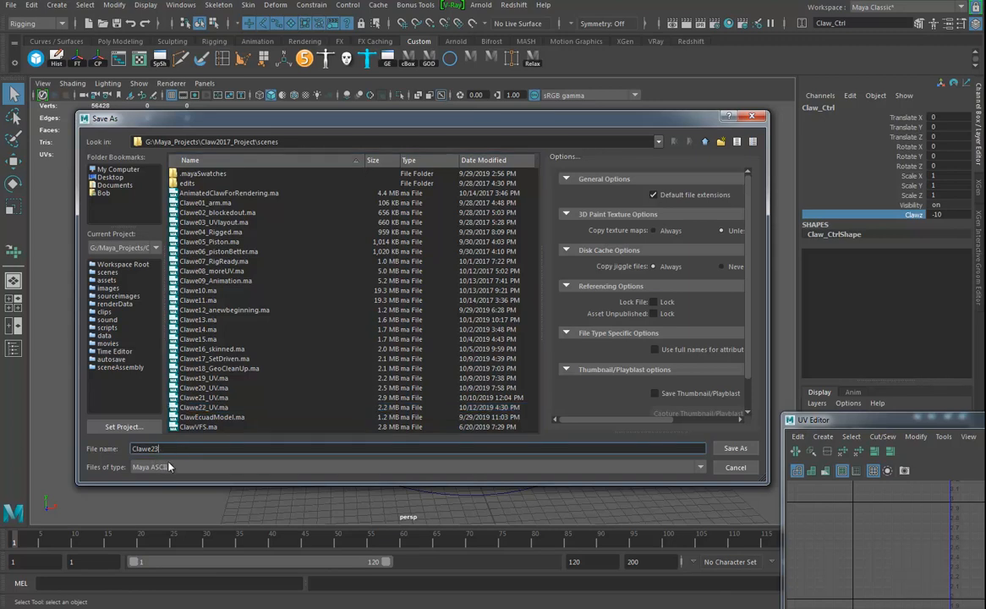
{"action": "left_click", "coordinate": [729, 449]}
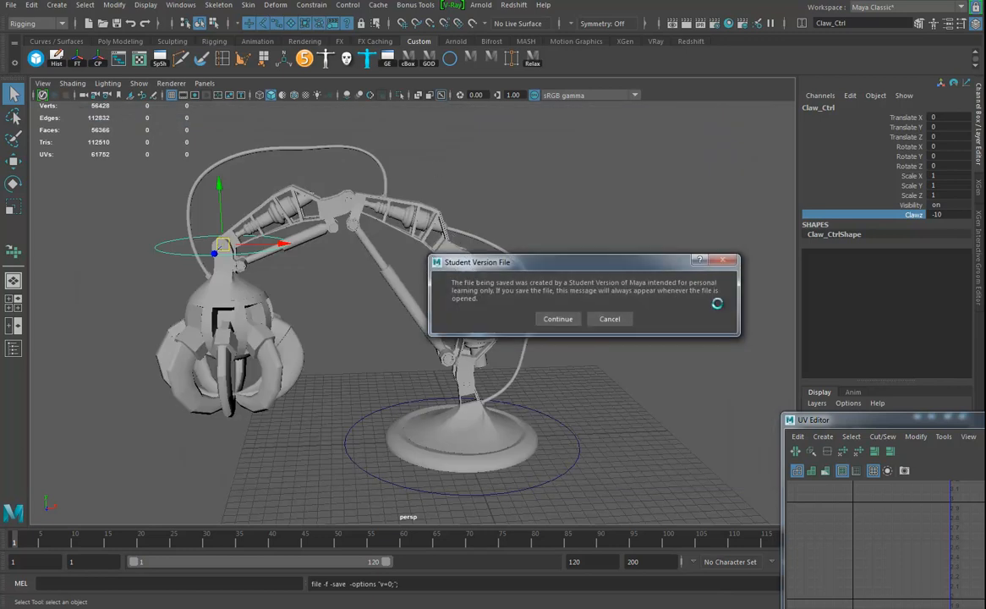
{"action": "left_click", "coordinate": [541, 324]}
Bring the UV Editor back fully into view and hide Ctrl_Layer
{"action": "left_click_drag", "start_coordinate": [977, 427], "coordinate": [704, 83]}
{"action": "right_click_drag", "start_coordinate": [434, 304], "coordinate": [367, 305], "text": "alt"}
{"action": "middle_click_drag", "start_coordinate": [367, 305], "coordinate": [250, 293], "text": "alt"}
{"action": "left_click_drag", "start_coordinate": [714, 82], "coordinate": [493, 71]}
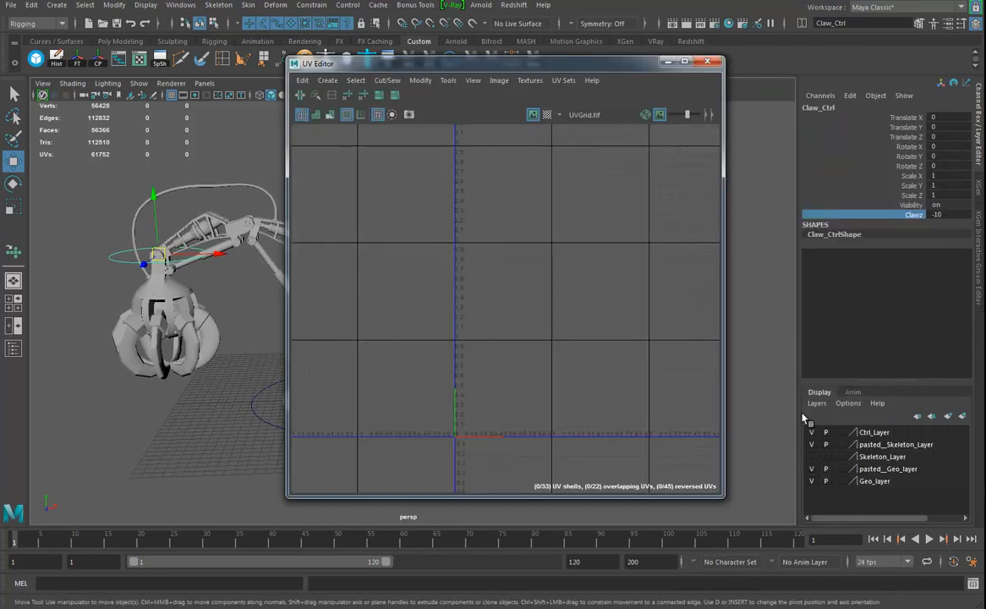
{"action": "left_click", "coordinate": [812, 433]}
Delete the leftover display layers pasted__Skeleton_Layer and pasted__Geo_layer
{"action": "left_click", "coordinate": [871, 444]}
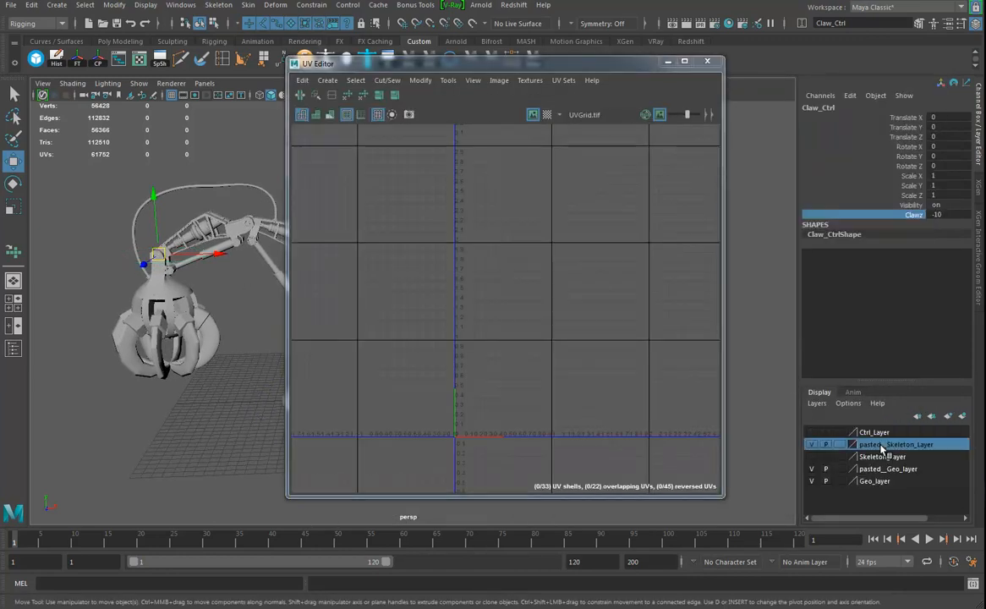
{"action": "right_click", "coordinate": [872, 444]}
{"action": "left_click", "coordinate": [930, 567]}
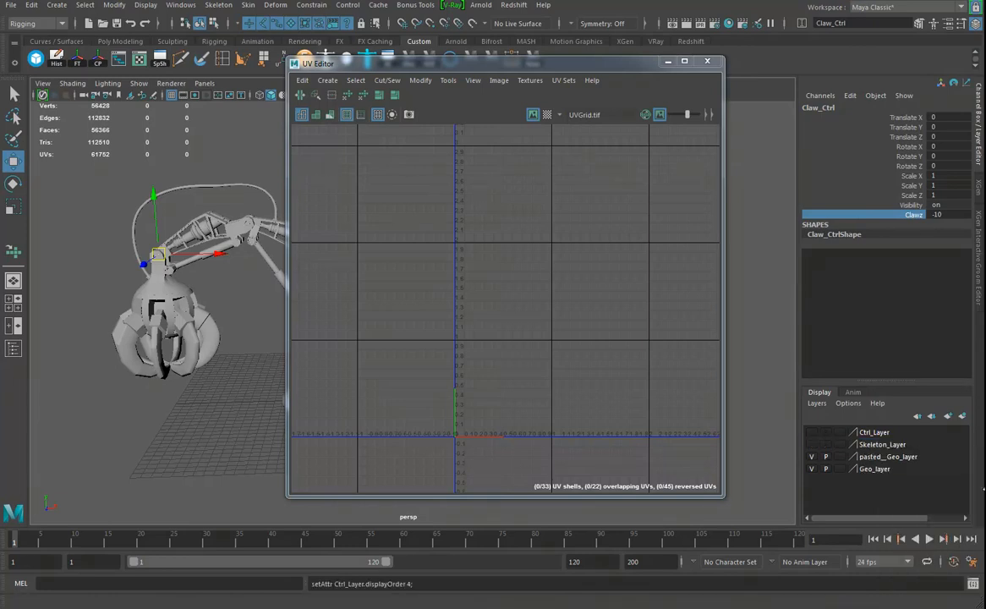
{"action": "left_click", "coordinate": [896, 461]}
{"action": "right_click", "coordinate": [896, 461]}
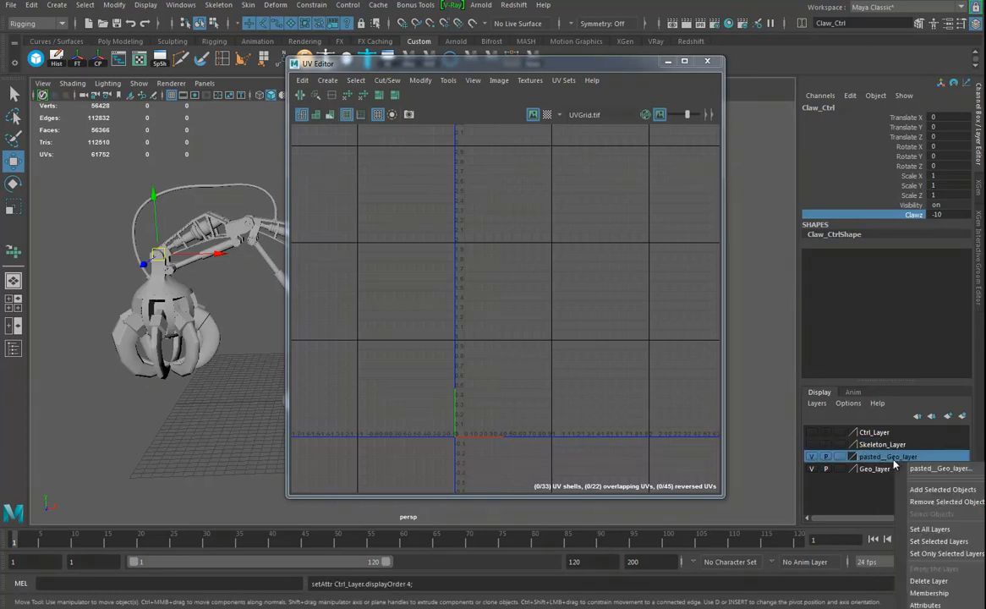
{"action": "left_click", "coordinate": [931, 582]}
In the Hypergraph Hierarchy, parent the loose meshes Head_GEO5, Arm_GEO2 and Arm_GEO3 under Geo_Grp
{"action": "left_click_drag", "start_coordinate": [549, 68], "coordinate": [724, 64]}
{"action": "middle_click_drag", "start_coordinate": [396, 338], "coordinate": [422, 358], "text": "alt"}
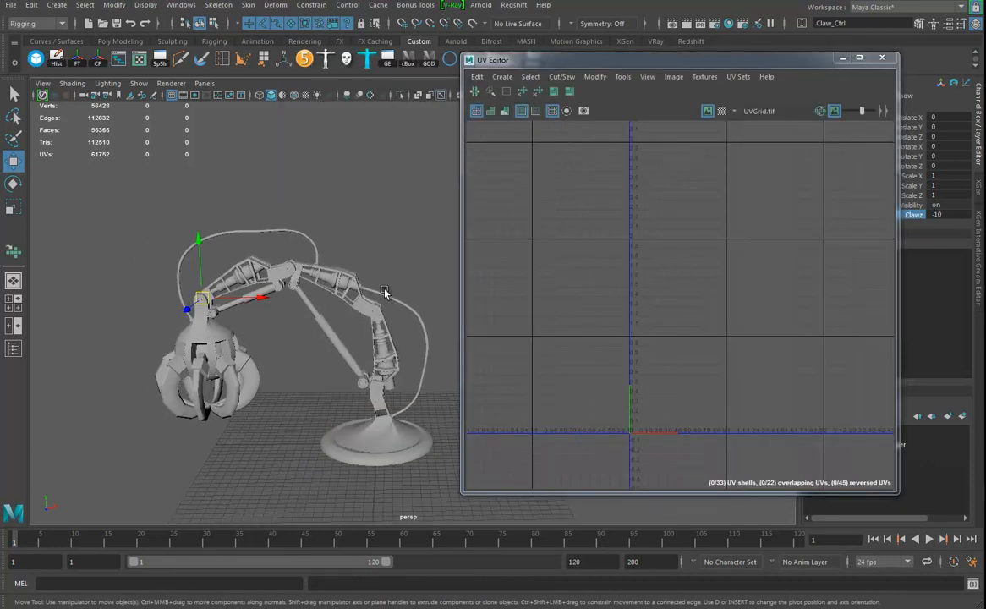
{"action": "left_click", "coordinate": [121, 62]}
{"action": "right_click_drag", "start_coordinate": [846, 449], "coordinate": [792, 431], "text": "alt"}
{"action": "middle_click_drag", "start_coordinate": [793, 430], "coordinate": [788, 360], "text": "alt"}
{"action": "right_click_drag", "start_coordinate": [728, 403], "coordinate": [804, 403], "text": "alt"}
{"action": "middle_click_drag", "start_coordinate": [804, 403], "coordinate": [820, 472], "text": "alt"}
{"action": "left_click", "coordinate": [662, 360]}
{"action": "left_click_drag", "start_coordinate": [633, 319], "coordinate": [828, 362]}
{"action": "right_click_drag", "start_coordinate": [824, 371], "coordinate": [583, 405], "text": "alt"}
{"action": "middle_click_drag", "start_coordinate": [691, 405], "coordinate": [795, 329], "text": "alt"}
{"action": "right_click_drag", "start_coordinate": [733, 380], "coordinate": [902, 393], "text": "alt"}
{"action": "middle_click_drag", "start_coordinate": [844, 387], "coordinate": [817, 530], "text": "alt"}
{"action": "right_click_drag", "start_coordinate": [748, 478], "coordinate": [842, 474], "text": "alt"}
{"action": "left_click", "coordinate": [748, 296]}
{"action": "left_click", "coordinate": [750, 298]}
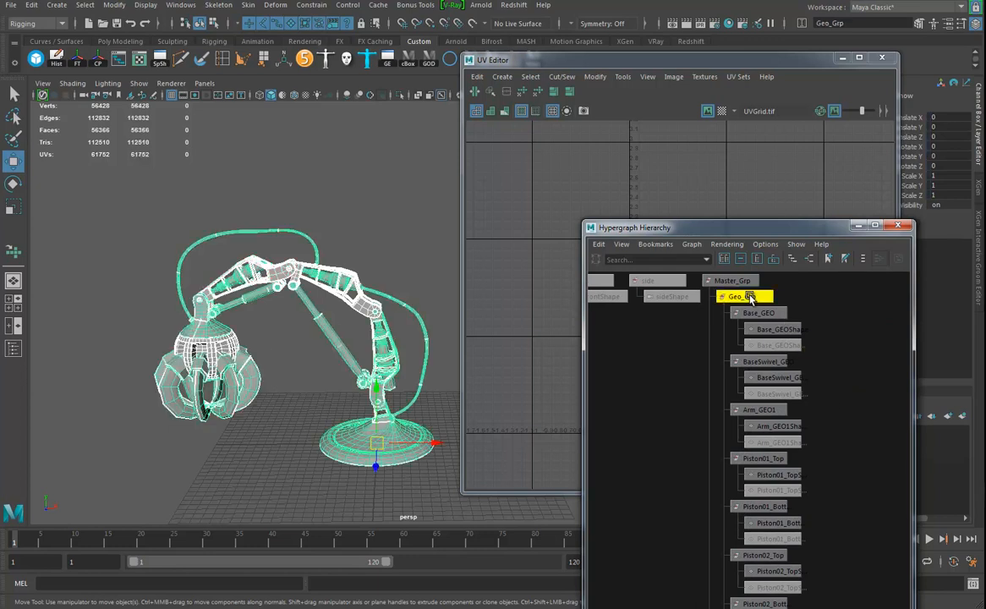
{"action": "key", "text": "p"}
Select the Master_Grp node and close the Hypergraph Hierarchy
{"action": "right_click_drag", "start_coordinate": [828, 425], "coordinate": [793, 459], "text": "alt"}
{"action": "left_click", "coordinate": [743, 390]}
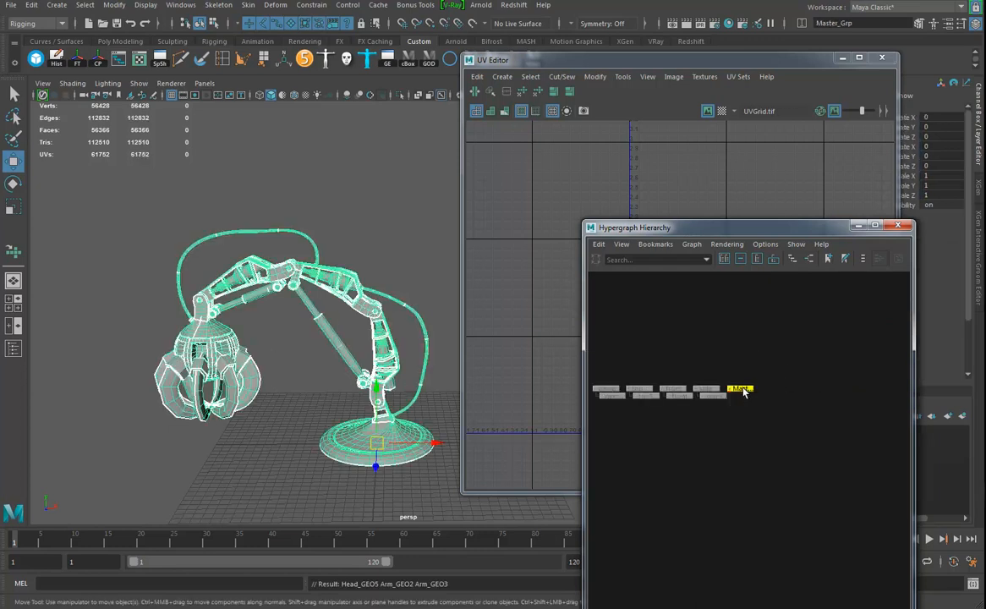
{"action": "right_click_drag", "start_coordinate": [750, 452], "coordinate": [768, 345], "text": "alt"}
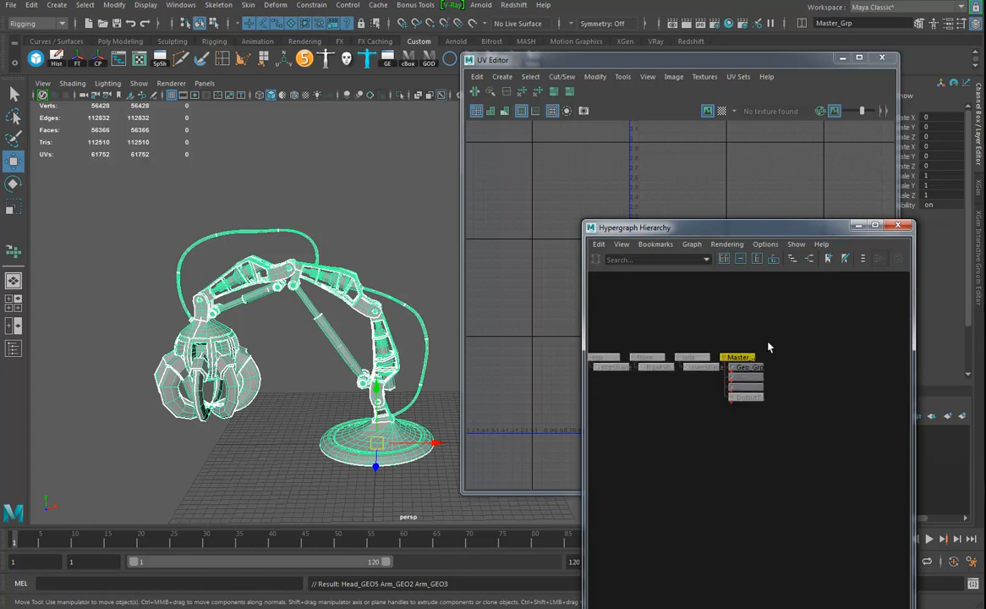
{"action": "left_click", "coordinate": [903, 228]}
Examine the UV layout of the entire arm in the UV Editor alongside the model
{"action": "middle_click_drag", "start_coordinate": [364, 308], "coordinate": [392, 307], "text": "alt"}
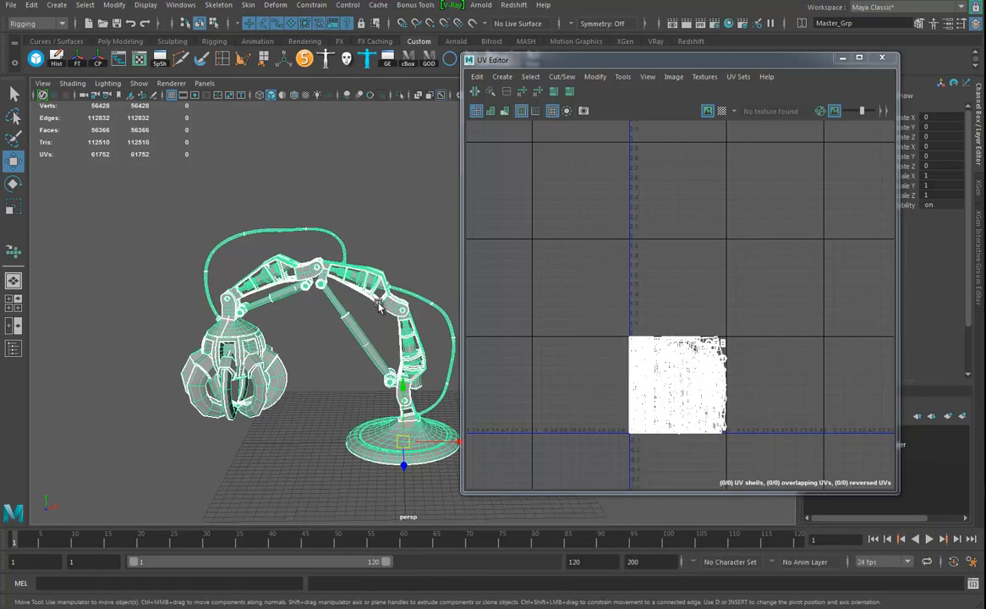
{"action": "left_click_drag", "start_coordinate": [391, 307], "coordinate": [405, 310], "text": "alt"}
{"action": "right_click_drag", "start_coordinate": [695, 404], "coordinate": [981, 491], "text": "alt"}
{"action": "middle_click_drag", "start_coordinate": [707, 396], "coordinate": [720, 326], "text": "alt"}
{"action": "left_click_drag", "start_coordinate": [437, 355], "coordinate": [290, 381], "text": "alt"}
{"action": "left_click_drag", "start_coordinate": [286, 385], "coordinate": [266, 354], "text": "alt"}
{"action": "middle_click_drag", "start_coordinate": [335, 415], "coordinate": [275, 347], "text": "alt"}
{"action": "left_click_drag", "start_coordinate": [275, 347], "coordinate": [310, 398], "text": "alt"}
{"action": "middle_click_drag", "start_coordinate": [310, 398], "coordinate": [347, 407], "text": "alt"}
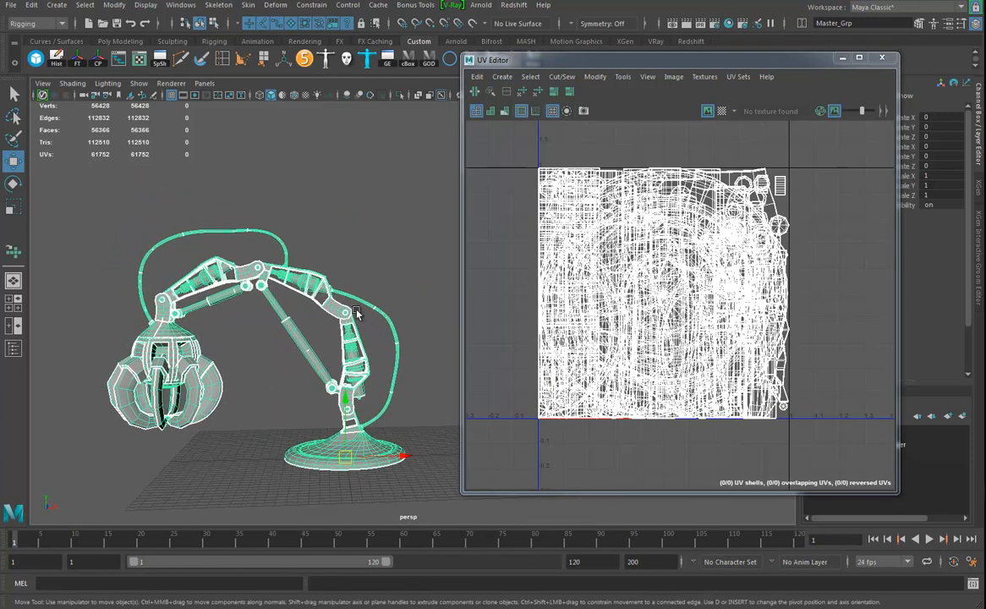
{"action": "right_click_drag", "start_coordinate": [273, 345], "coordinate": [341, 350], "text": "alt"}
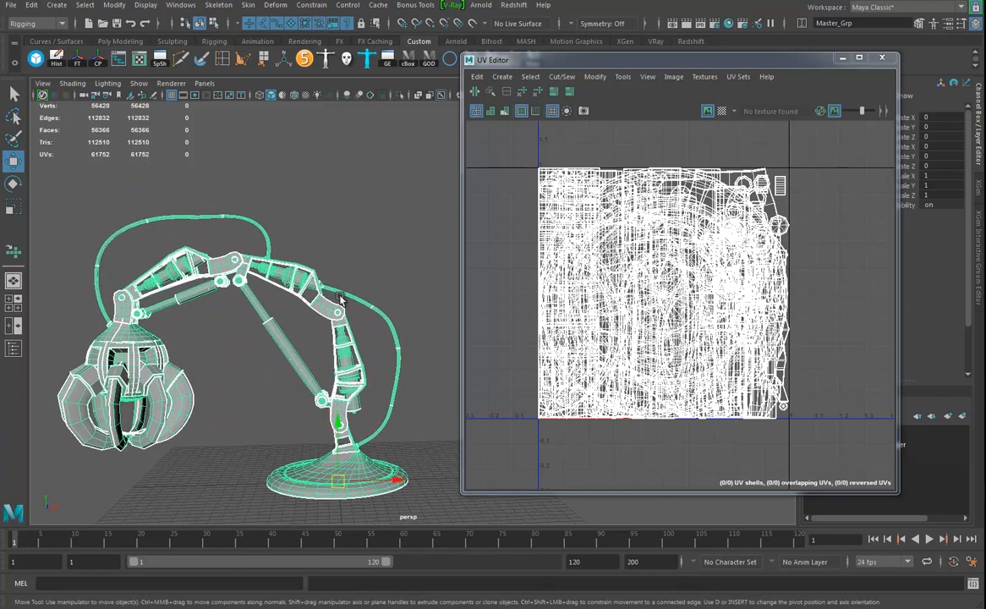
Select all UVs of Cable01_GEO and Cable02_GEO and move them 1.0000 in positive U with the UV Toolkit, closing the toolkit when done
{"action": "left_click", "coordinate": [401, 359]}
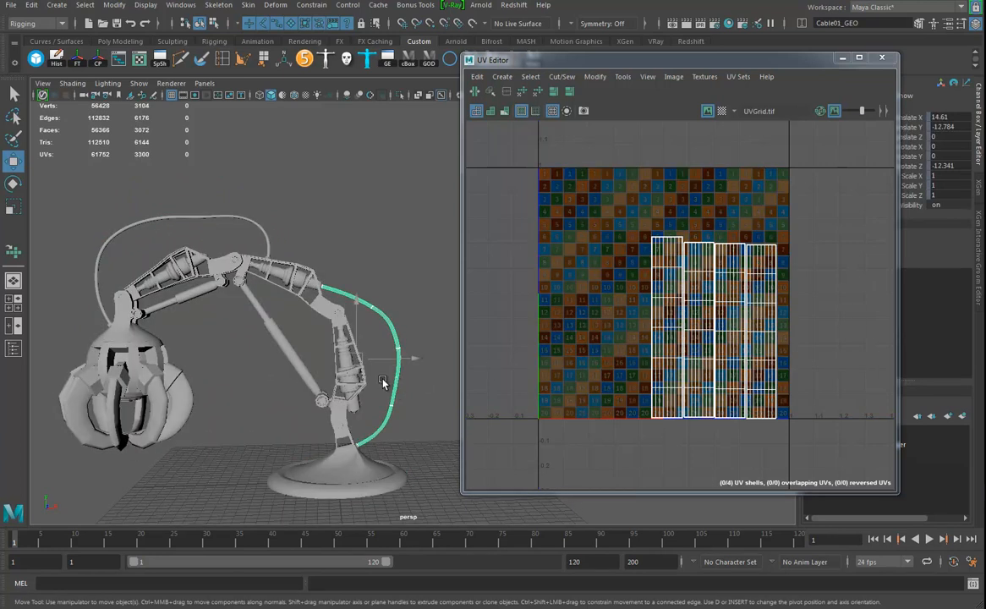
{"action": "left_click", "coordinate": [239, 217]}
{"action": "scroll", "coordinate": [654, 323], "scroll_direction": "down", "scroll_amount": 3}
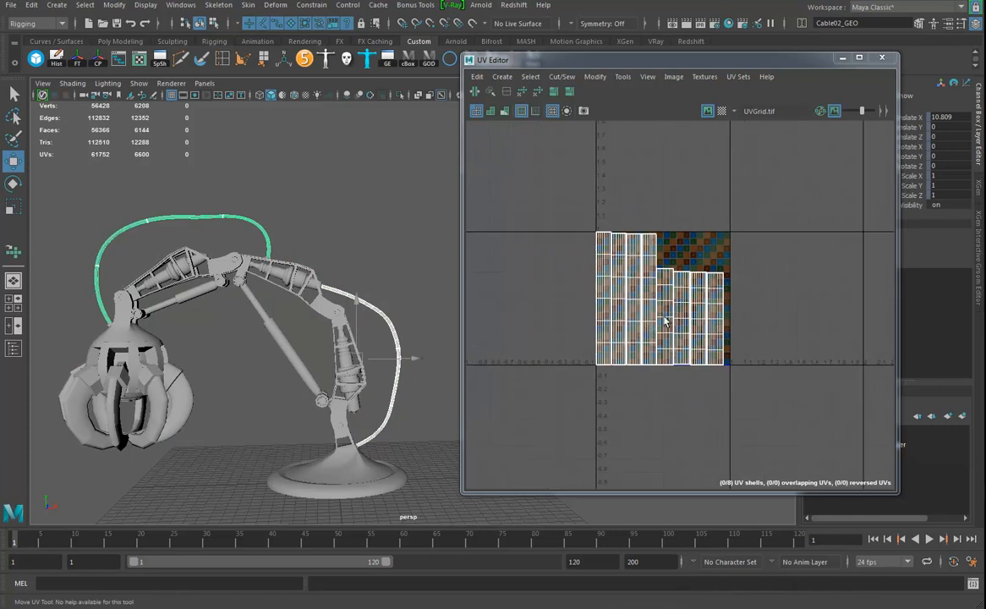
{"action": "left_click_drag", "start_coordinate": [306, 314], "coordinate": [406, 330], "text": "alt"}
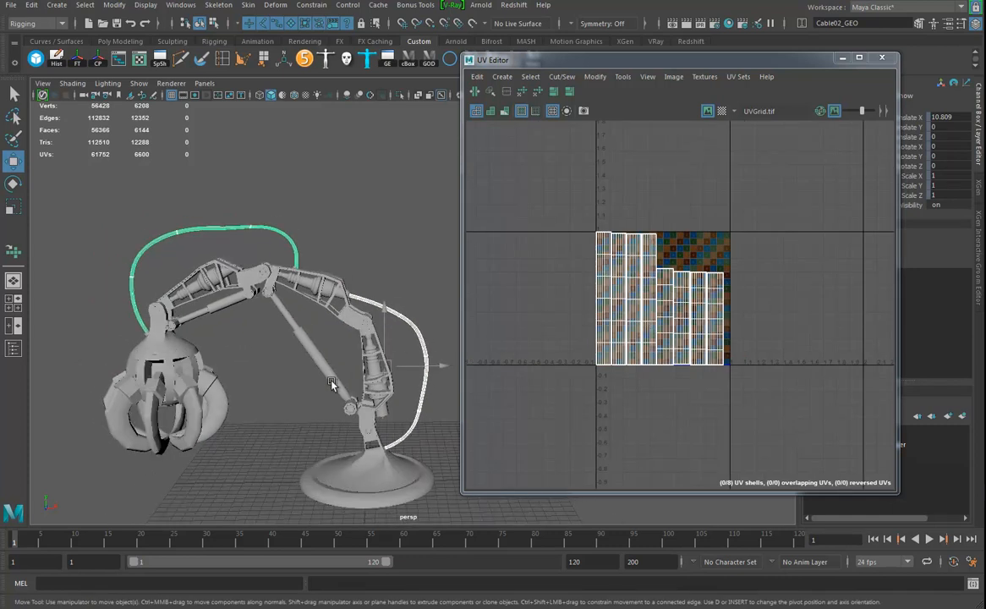
{"action": "middle_click_drag", "start_coordinate": [334, 381], "coordinate": [332, 356], "text": "alt"}
{"action": "right_click_drag", "start_coordinate": [626, 310], "coordinate": [660, 290]}
{"action": "left_click_drag", "start_coordinate": [640, 319], "coordinate": [679, 358]}
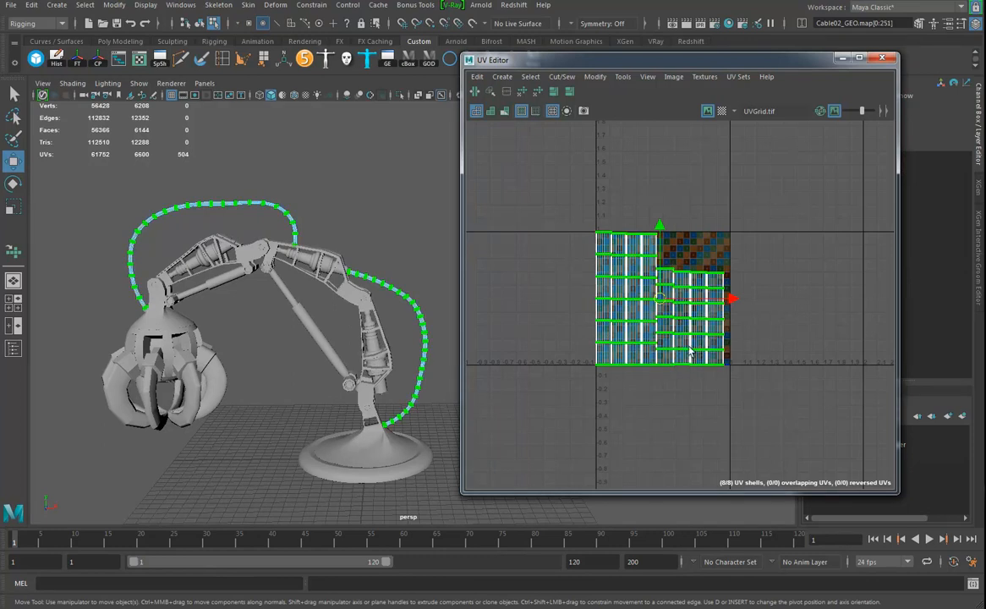
{"action": "left_click_drag", "start_coordinate": [744, 59], "coordinate": [465, 53]}
{"action": "left_click", "coordinate": [562, 56]}
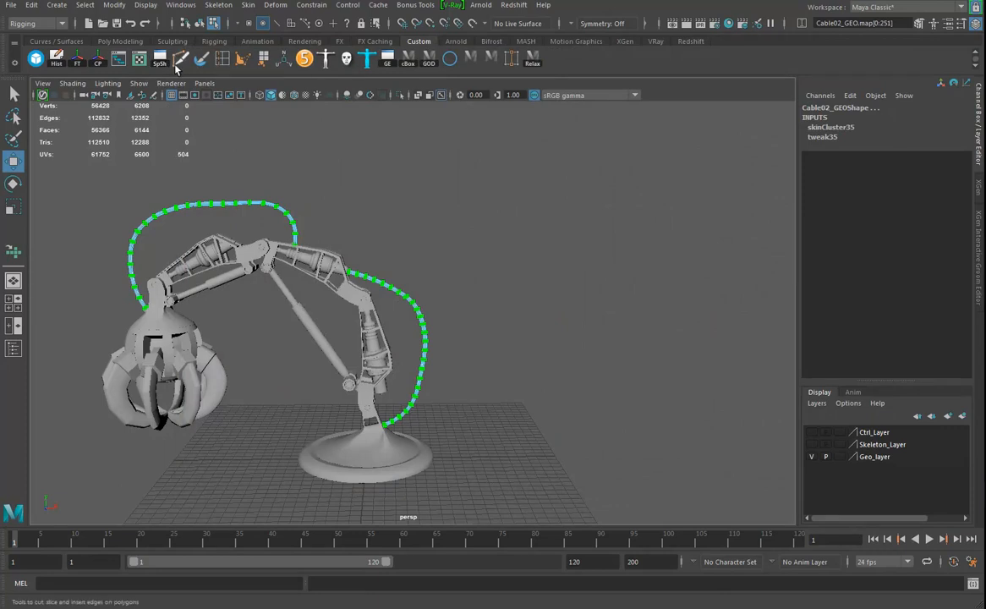
{"action": "left_click", "coordinate": [137, 58]}
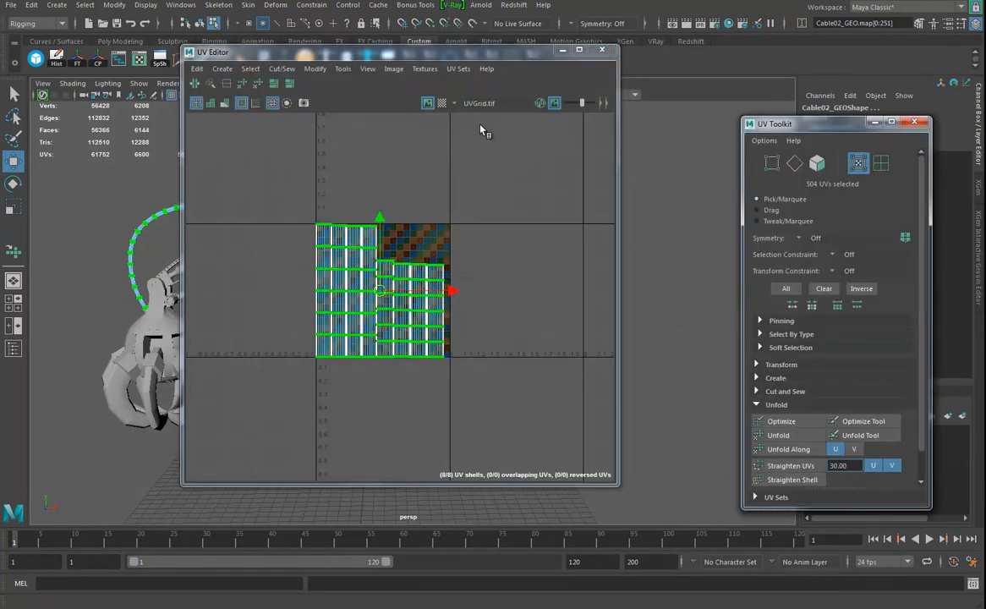
{"action": "left_click_drag", "start_coordinate": [783, 123], "coordinate": [715, 99]}
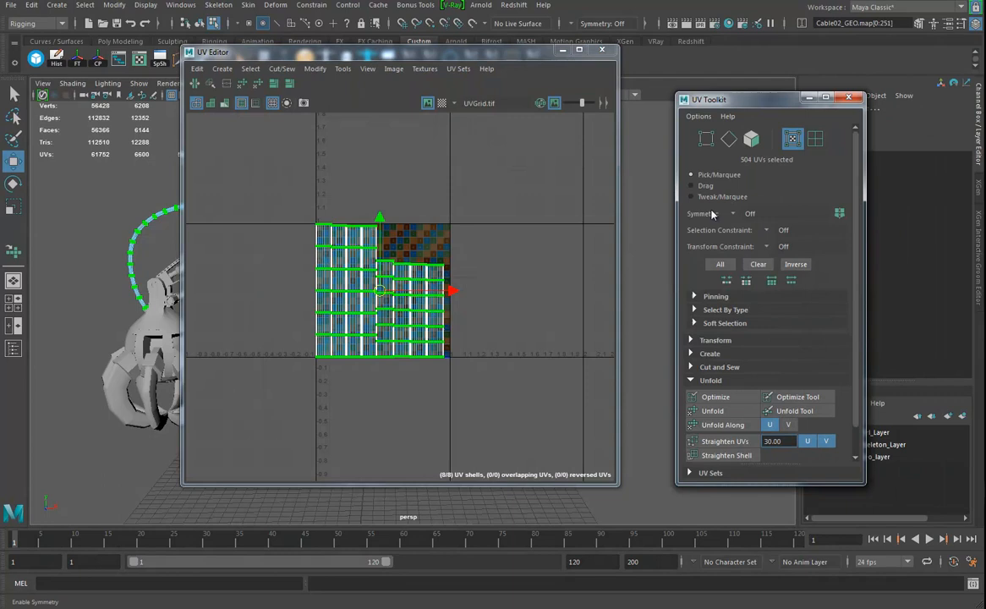
{"action": "left_click", "coordinate": [716, 340]}
{"action": "scroll", "coordinate": [716, 306], "scroll_direction": "down", "scroll_amount": 3}
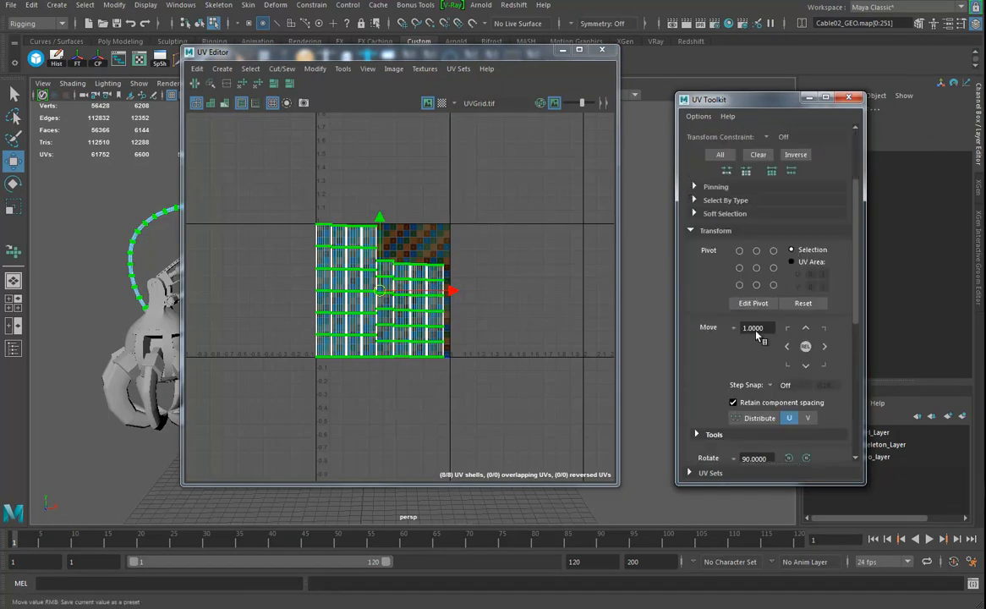
{"action": "left_click", "coordinate": [825, 349]}
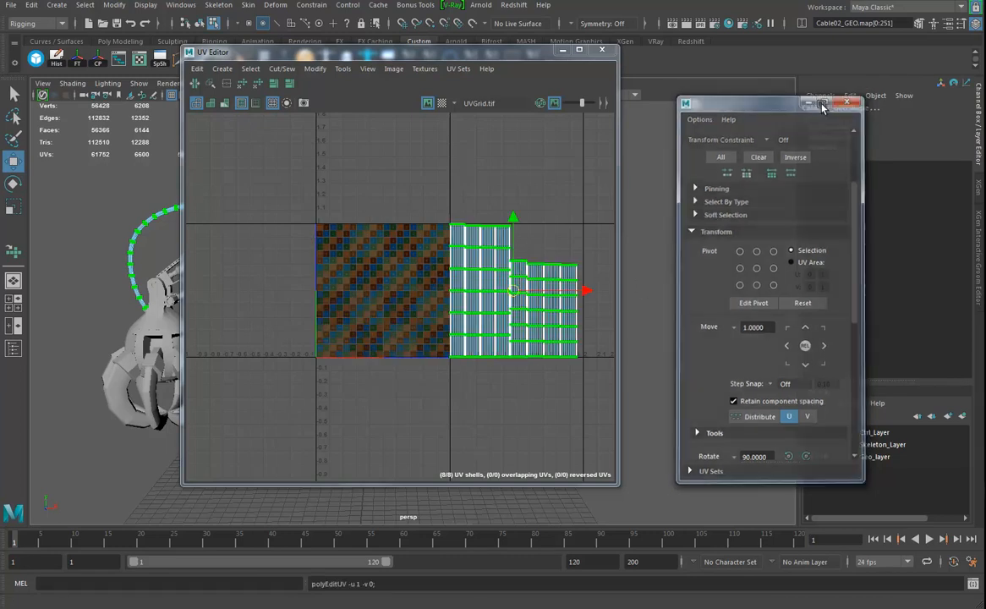
{"action": "left_click", "coordinate": [851, 100]}
Select all UV shells of Arm_GEO1 and move them one tile in the positive U direction
{"action": "left_click_drag", "start_coordinate": [420, 49], "coordinate": [794, 116]}
{"action": "right_click_drag", "start_coordinate": [447, 329], "coordinate": [310, 324], "text": "alt"}
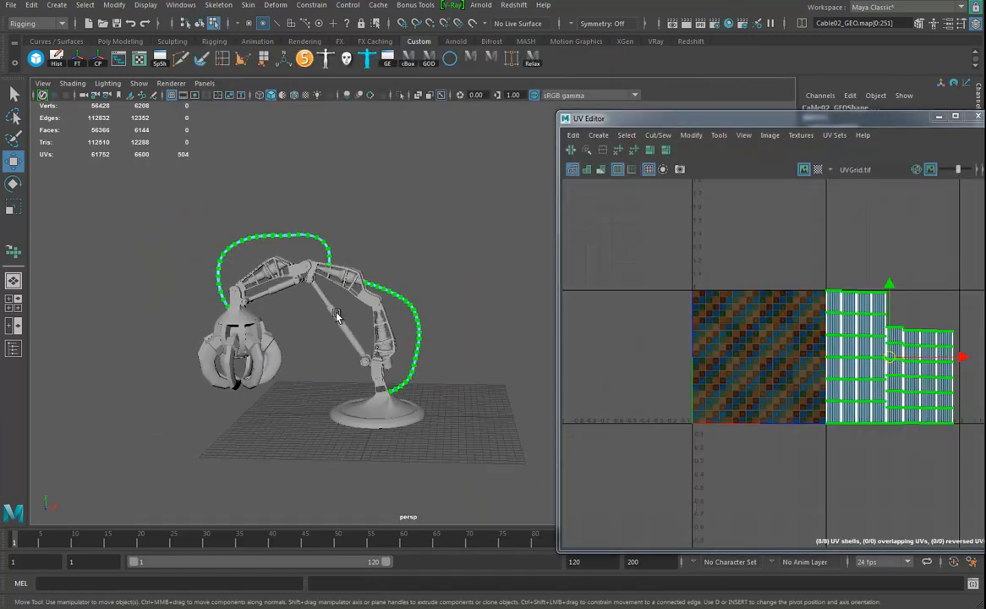
{"action": "middle_click_drag", "start_coordinate": [361, 339], "coordinate": [333, 320], "text": "alt"}
{"action": "right_click", "coordinate": [370, 328]}
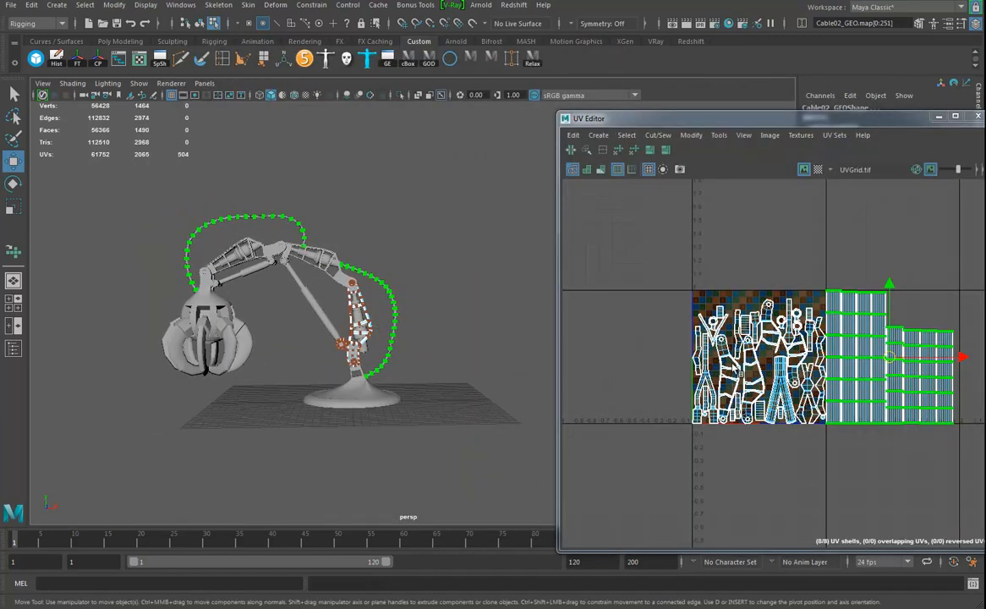
{"action": "right_click_drag", "start_coordinate": [367, 320], "coordinate": [391, 279]}
{"action": "right_click_drag", "start_coordinate": [726, 334], "coordinate": [742, 337]}
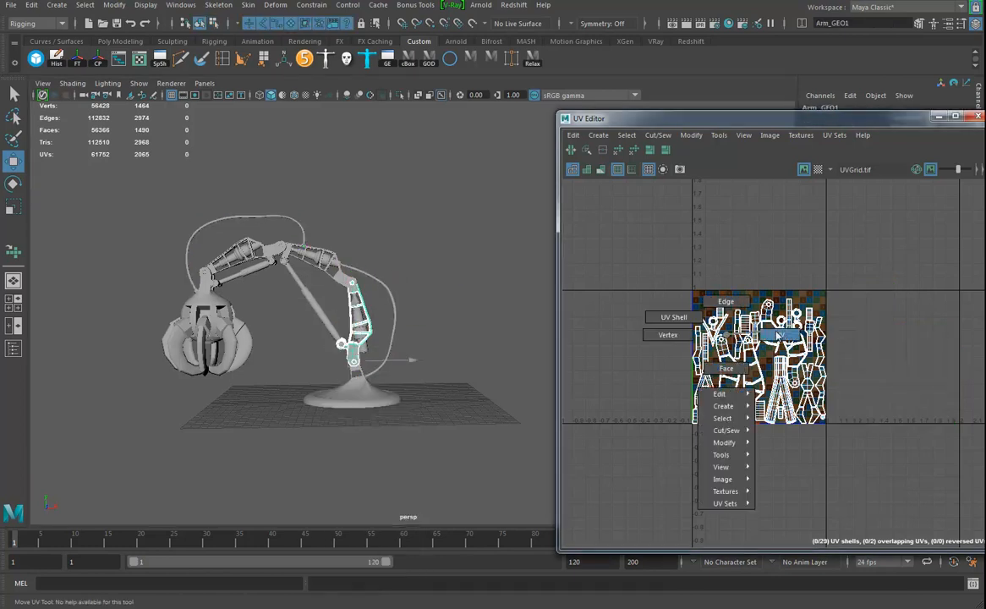
{"action": "left_click", "coordinate": [674, 317]}
{"action": "left_click_drag", "start_coordinate": [643, 253], "coordinate": [854, 476]}
{"action": "scroll", "coordinate": [634, 407], "scroll_direction": "down", "scroll_amount": 3}
{"action": "middle_click_drag", "start_coordinate": [633, 408], "coordinate": [633, 405], "text": "alt"}
{"action": "key", "text": "Right"}
{"action": "key", "text": "Right"}
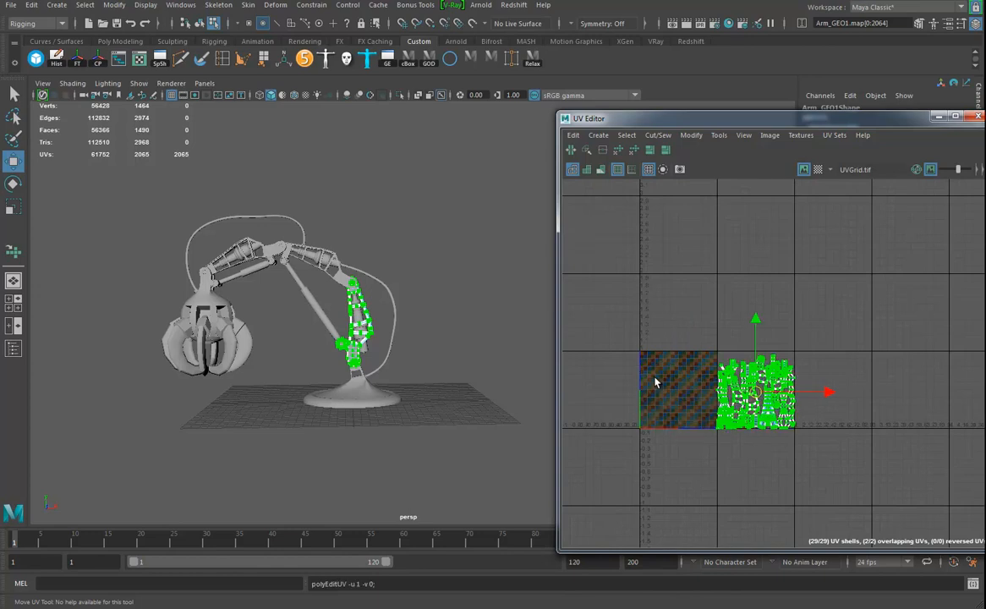
Select all UV shells of Arm_GEO2 and move them in positive U to their own tile
{"action": "left_click", "coordinate": [338, 254]}
{"action": "left_click_drag", "start_coordinate": [340, 245], "coordinate": [324, 258]}
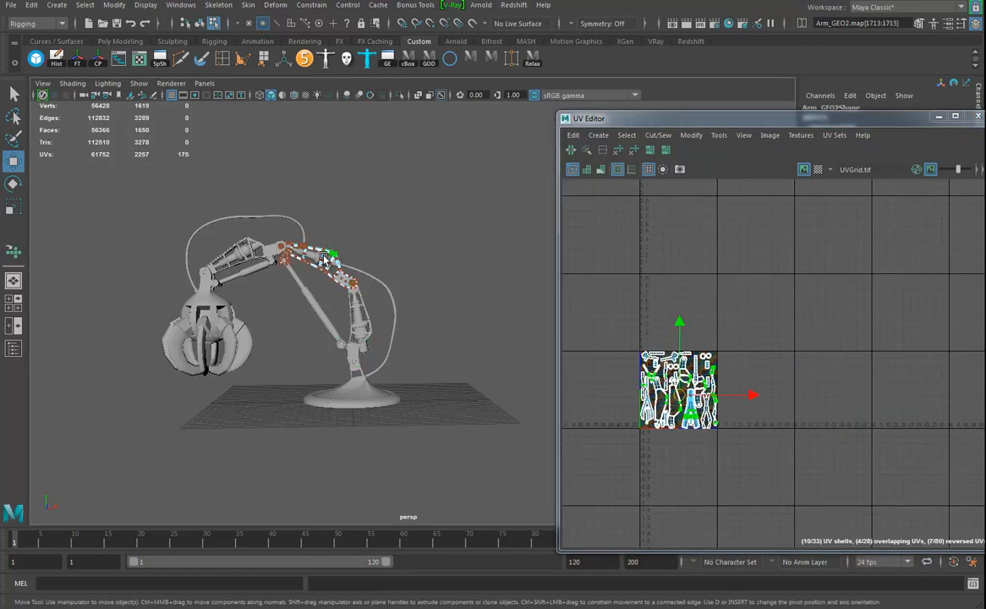
{"action": "left_click_drag", "start_coordinate": [792, 319], "coordinate": [554, 440]}
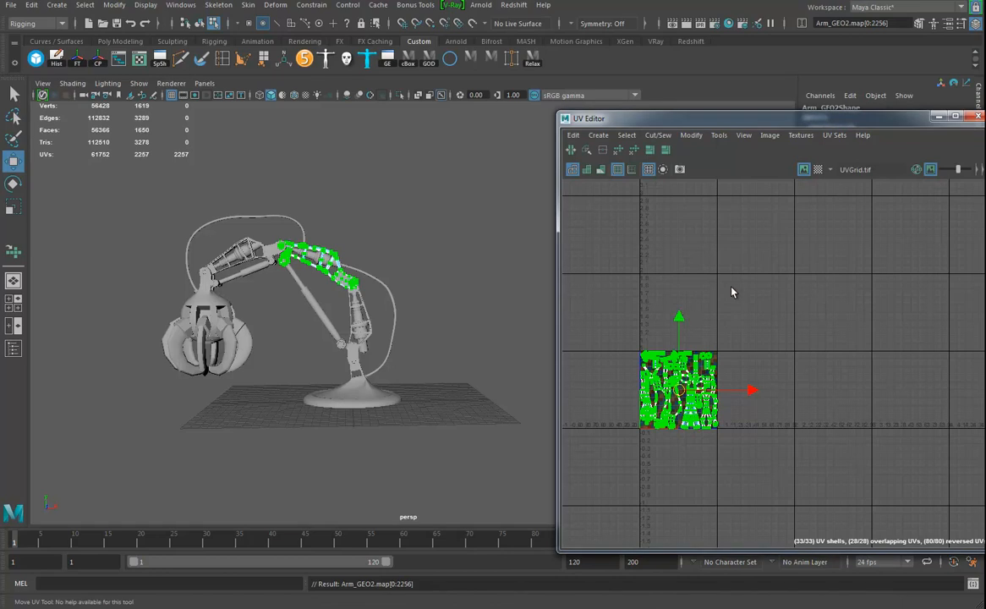
{"action": "key", "text": "g"}
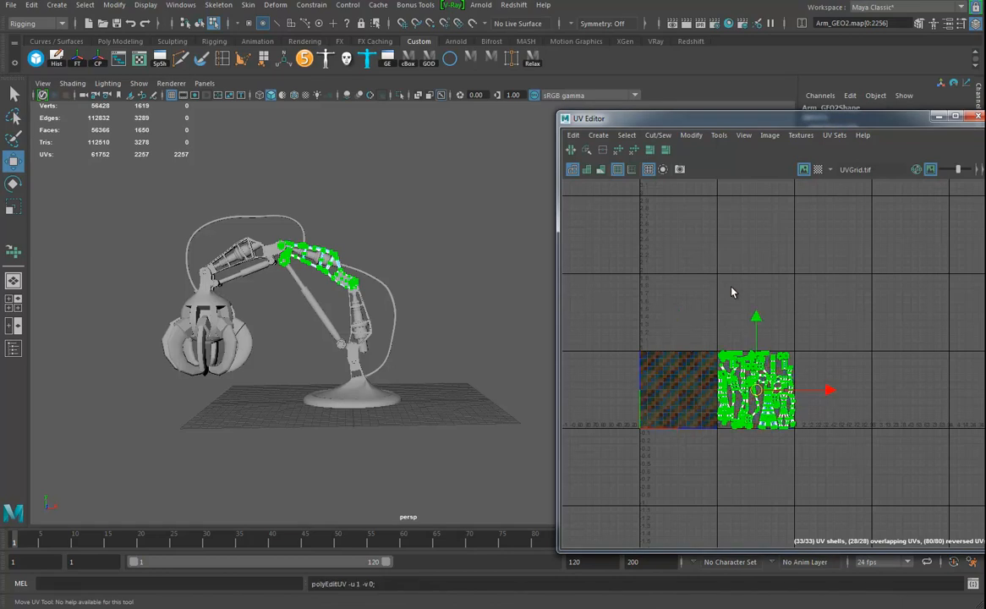
{"action": "key", "text": "ctrl+Right"}
{"action": "key", "text": "ctrl+Right"}
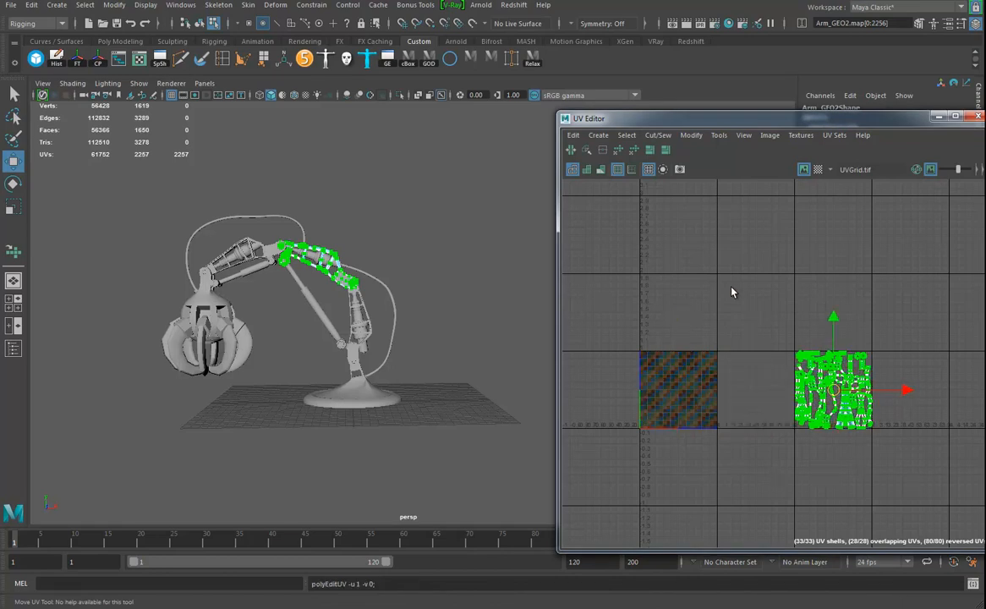
Select all UV shells of Arm_GEO3 and move them four tiles in the positive U direction
{"action": "left_click", "coordinate": [240, 232], "text": "shift"}
{"action": "left_click", "coordinate": [250, 239]}
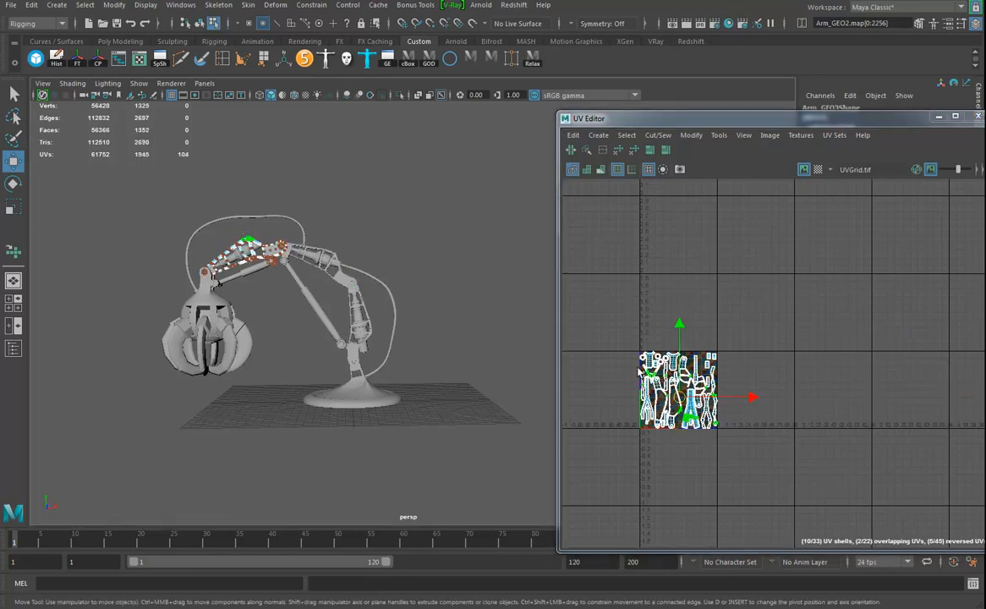
{"action": "left_click_drag", "start_coordinate": [615, 332], "coordinate": [725, 428]}
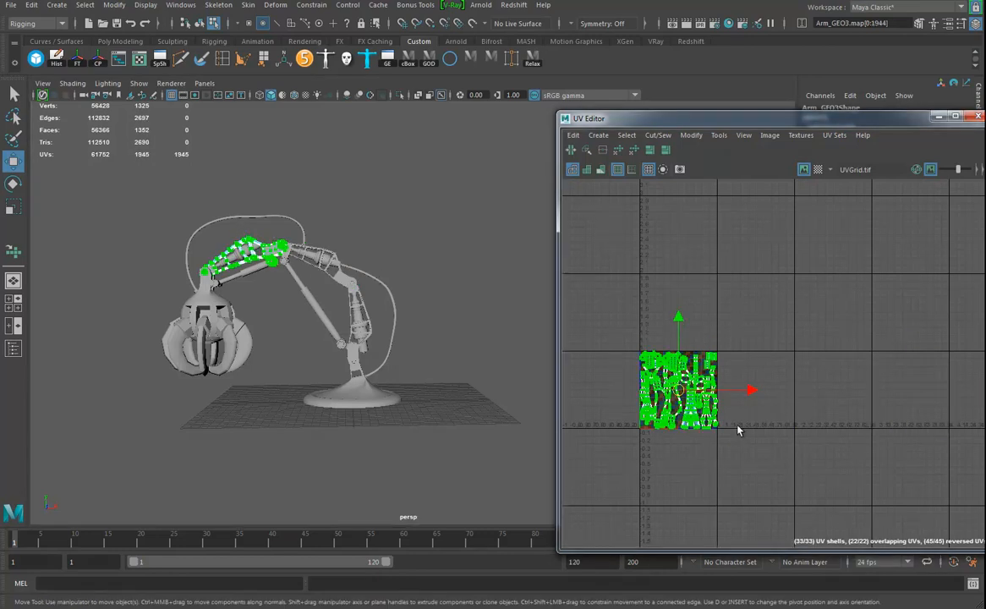
{"action": "key", "text": "g"}
{"action": "key", "text": "g"}
{"action": "key", "text": "g"}
{"action": "key", "text": "g"}
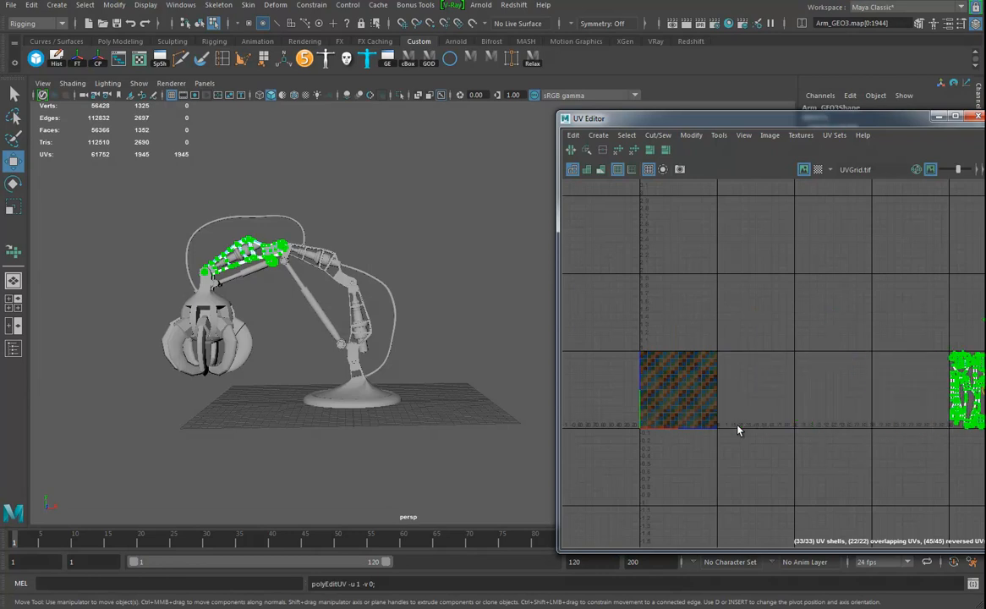
Select the piston meshes beneath the arm and move all their UVs five tiles in the positive U direction
{"action": "left_click_drag", "start_coordinate": [288, 304], "coordinate": [350, 312], "text": "alt"}
{"action": "middle_click_drag", "start_coordinate": [326, 299], "coordinate": [363, 314], "text": "alt"}
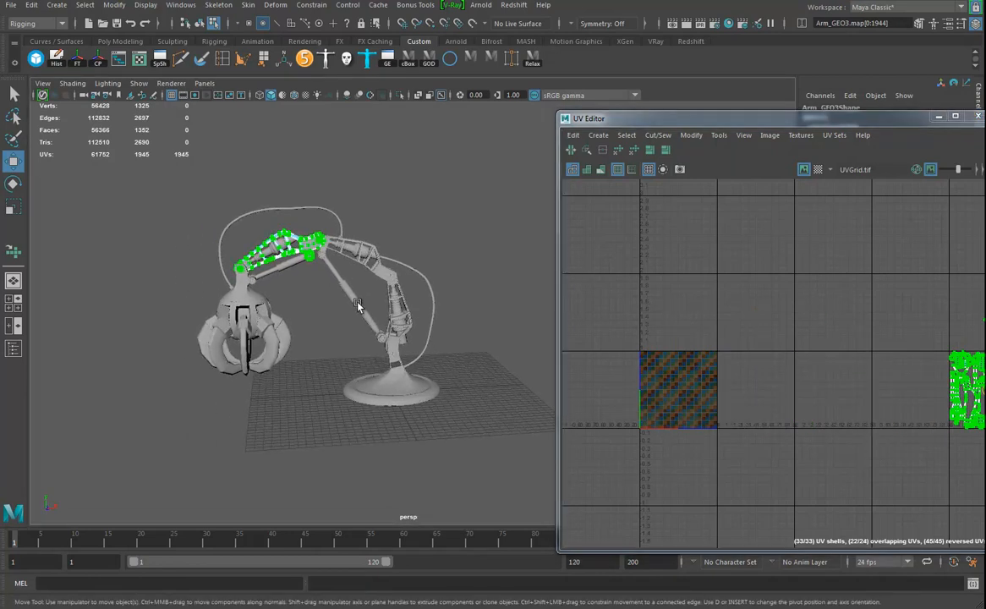
{"action": "left_click", "coordinate": [336, 292]}
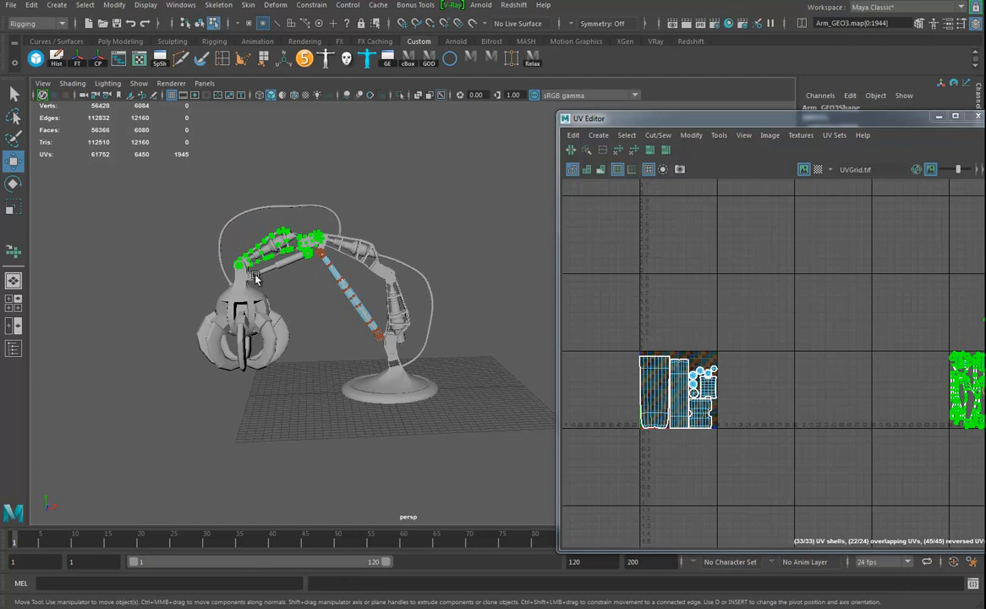
{"action": "right_click_drag", "start_coordinate": [361, 296], "coordinate": [413, 279]}
{"action": "left_click", "coordinate": [353, 296], "text": "shift"}
{"action": "left_click", "coordinate": [331, 269], "text": "shift"}
{"action": "left_click", "coordinate": [279, 266], "text": "shift"}
{"action": "left_click", "coordinate": [266, 271]}
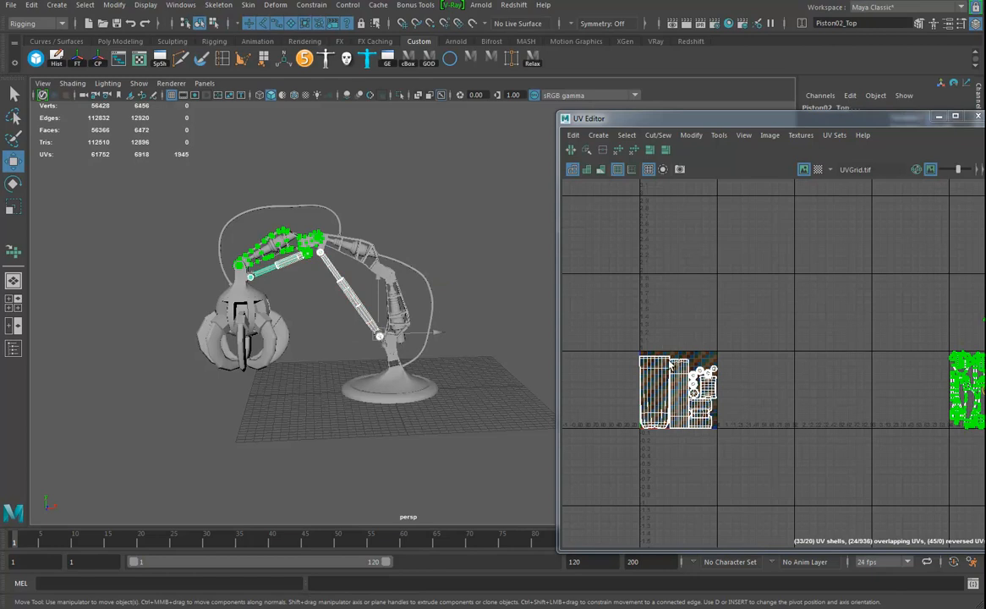
{"action": "right_click_drag", "start_coordinate": [709, 433], "coordinate": [738, 392]}
{"action": "left_click_drag", "start_coordinate": [639, 348], "coordinate": [776, 485]}
{"action": "key", "text": "g"}
{"action": "key", "text": "g"}
{"action": "key", "text": "g"}
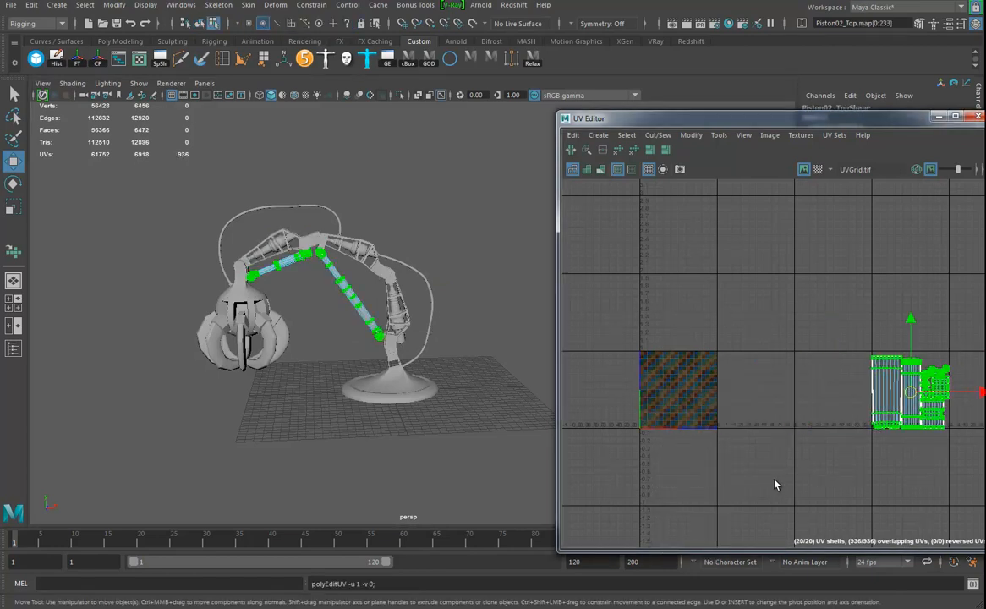
{"action": "key", "text": "ctrl+Right"}
{"action": "key", "text": "ctrl+Right"}
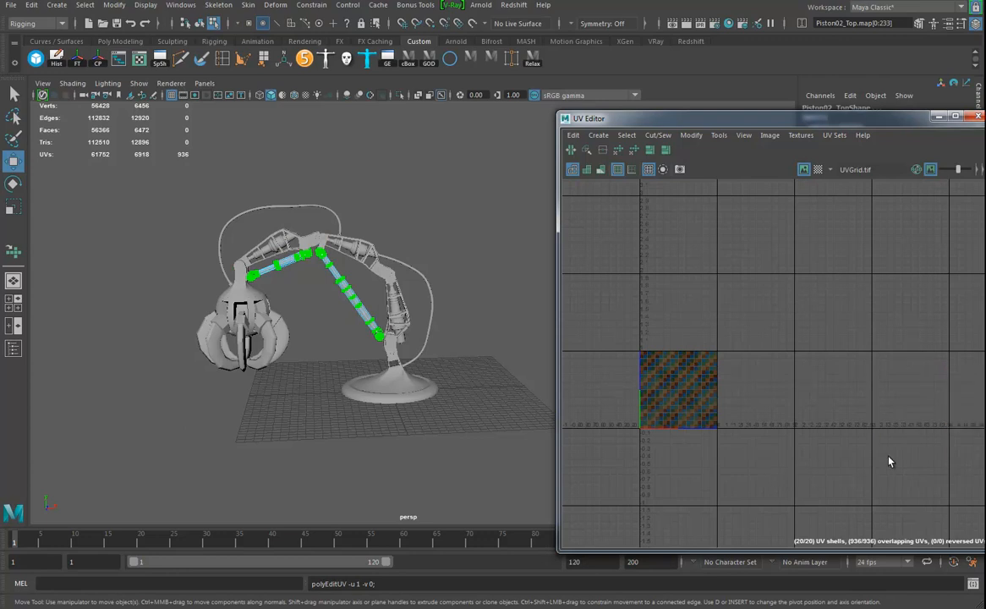
Select all UVs of Base_GEO, the round foot of the arm, and move them six tiles in positive U
{"action": "scroll", "coordinate": [884, 457], "scroll_direction": "down", "scroll_amount": 3}
{"action": "middle_click_drag", "start_coordinate": [756, 428], "coordinate": [620, 394], "text": "alt"}
{"action": "left_click_drag", "start_coordinate": [330, 397], "coordinate": [360, 355], "text": "alt"}
{"action": "right_click_drag", "start_coordinate": [359, 355], "coordinate": [434, 385], "text": "alt"}
{"action": "left_click_drag", "start_coordinate": [433, 385], "coordinate": [415, 294], "text": "alt"}
{"action": "left_click", "coordinate": [402, 430]}
{"action": "right_click_drag", "start_coordinate": [415, 294], "coordinate": [472, 276]}
{"action": "left_click", "coordinate": [439, 437]}
{"action": "right_click_drag", "start_coordinate": [594, 364], "coordinate": [660, 372]}
{"action": "left_click_drag", "start_coordinate": [592, 344], "coordinate": [680, 433]}
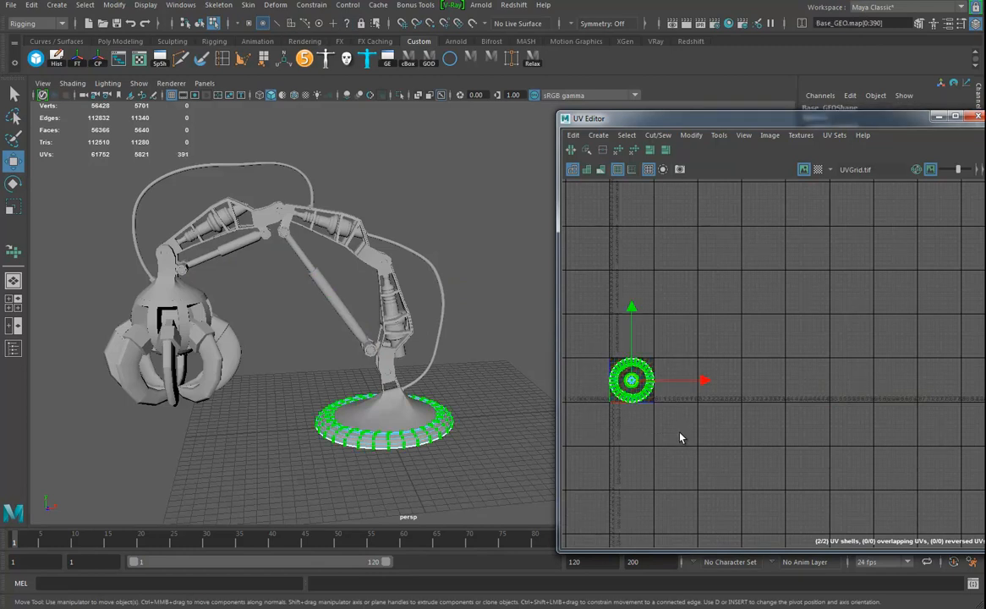
{"action": "key", "text": "Right"}
{"action": "key", "text": "Right"}
{"action": "key", "text": "Right"}
{"action": "key", "text": "Right"}
{"action": "key", "text": "Right"}
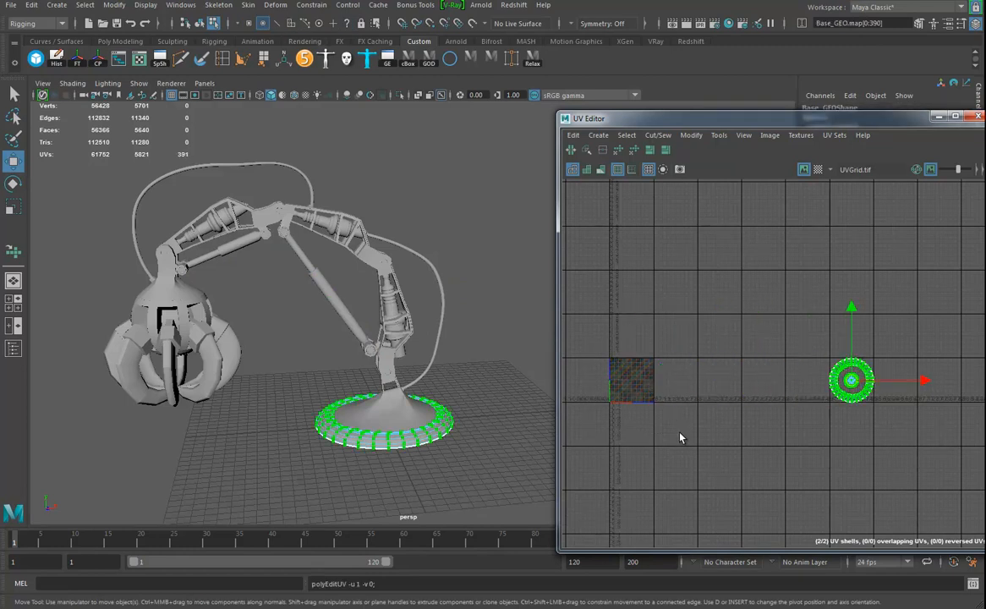
{"action": "key", "text": "Right"}
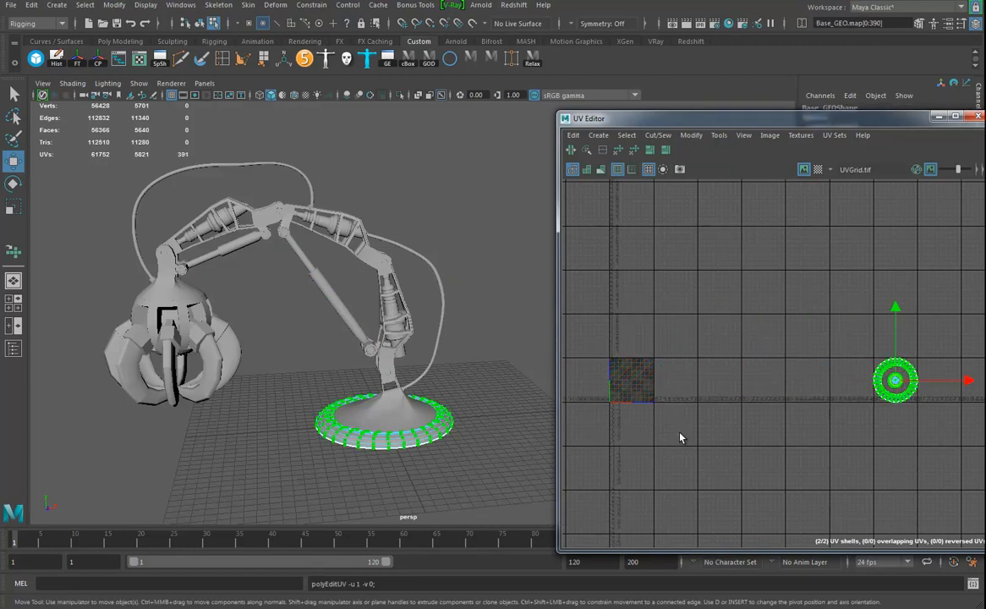
Select all UV shells of BaseSwivel_GEO and move them seven tiles in the positive U direction
{"action": "left_click", "coordinate": [414, 412]}
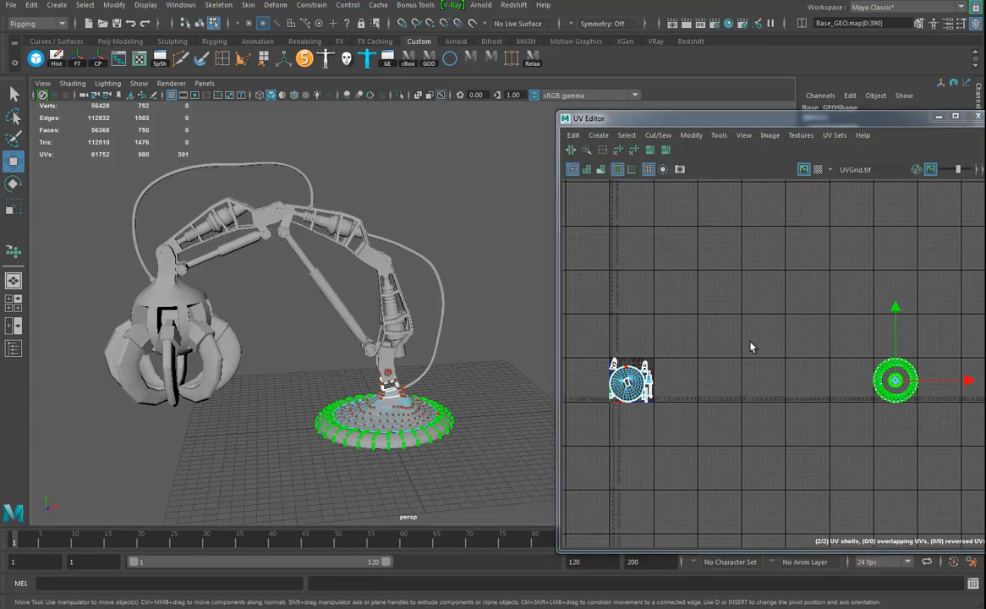
{"action": "left_click_drag", "start_coordinate": [585, 332], "coordinate": [695, 457]}
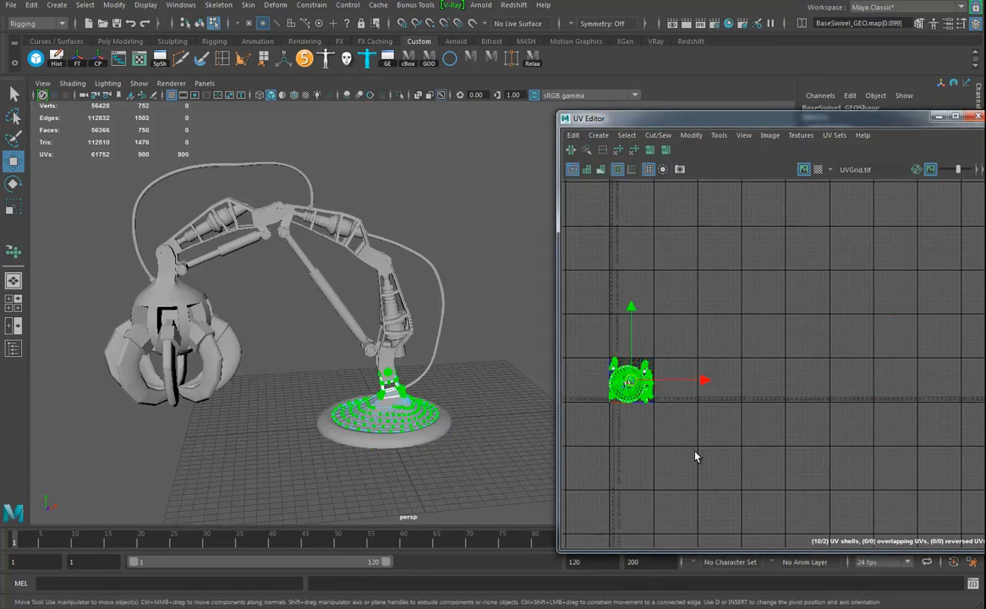
{"action": "scroll", "coordinate": [885, 438], "scroll_direction": "up", "scroll_amount": 2}
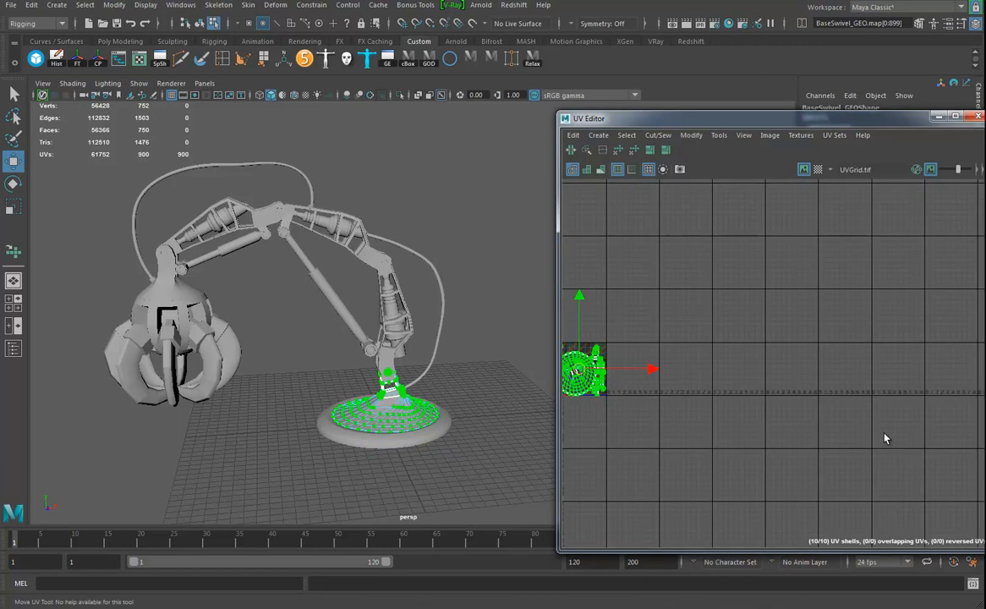
{"action": "scroll", "coordinate": [931, 415], "scroll_direction": "up", "scroll_amount": 3}
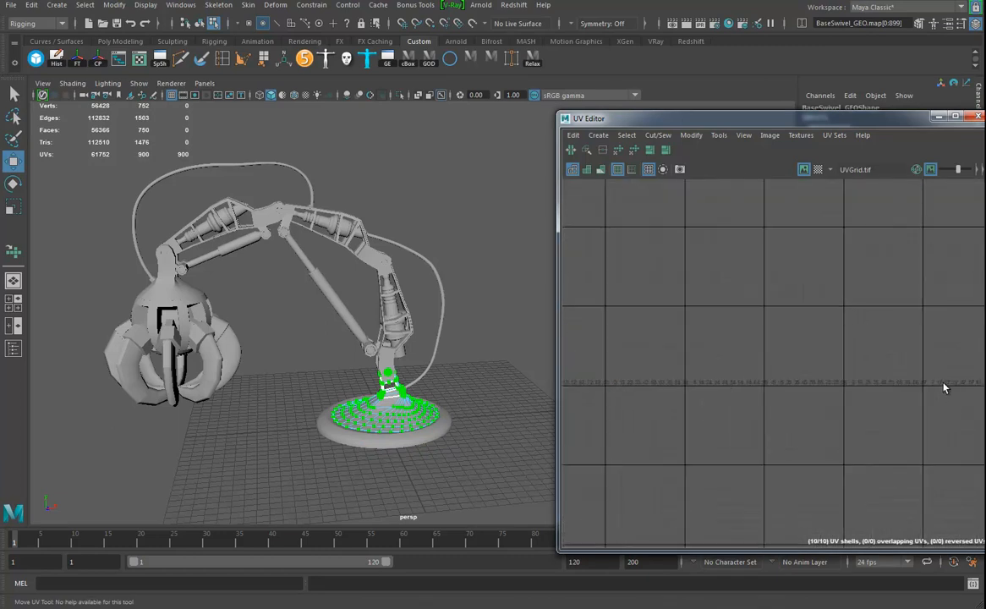
{"action": "scroll", "coordinate": [945, 389], "scroll_direction": "up", "scroll_amount": 2}
{"action": "middle_click_drag", "start_coordinate": [948, 406], "coordinate": [757, 430], "text": "alt"}
{"action": "key", "text": "g"}
{"action": "key", "text": "g"}
{"action": "key", "text": "g"}
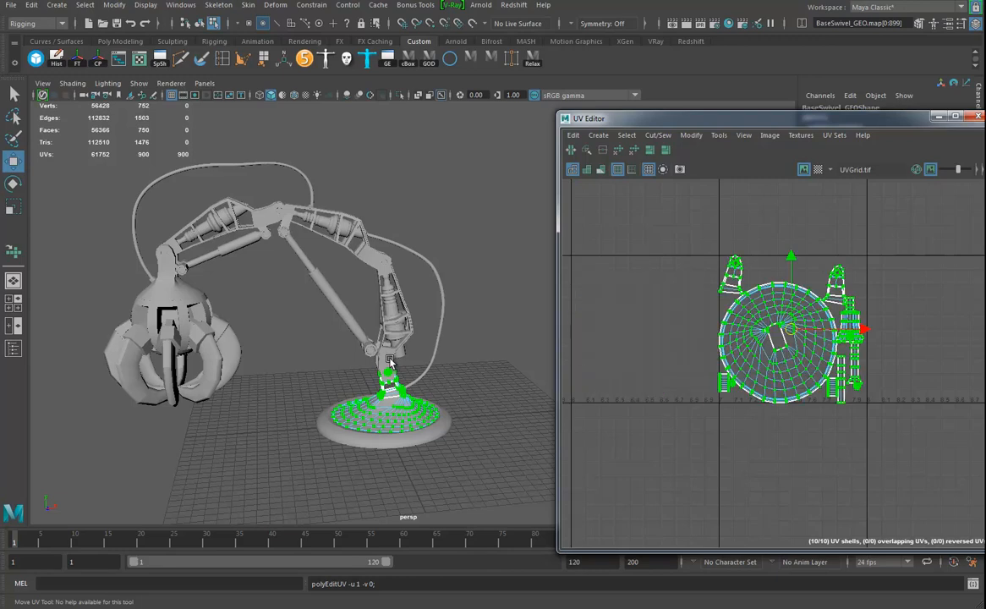
Select all UVs of Sparkplug_Geo1, Sparkplug_Geo2 and Sparkplug_Geo3 inside the three arm segments
{"action": "right_click_drag", "start_coordinate": [405, 352], "coordinate": [426, 354]}
{"action": "scroll", "coordinate": [803, 386], "scroll_direction": "down", "scroll_amount": 3}
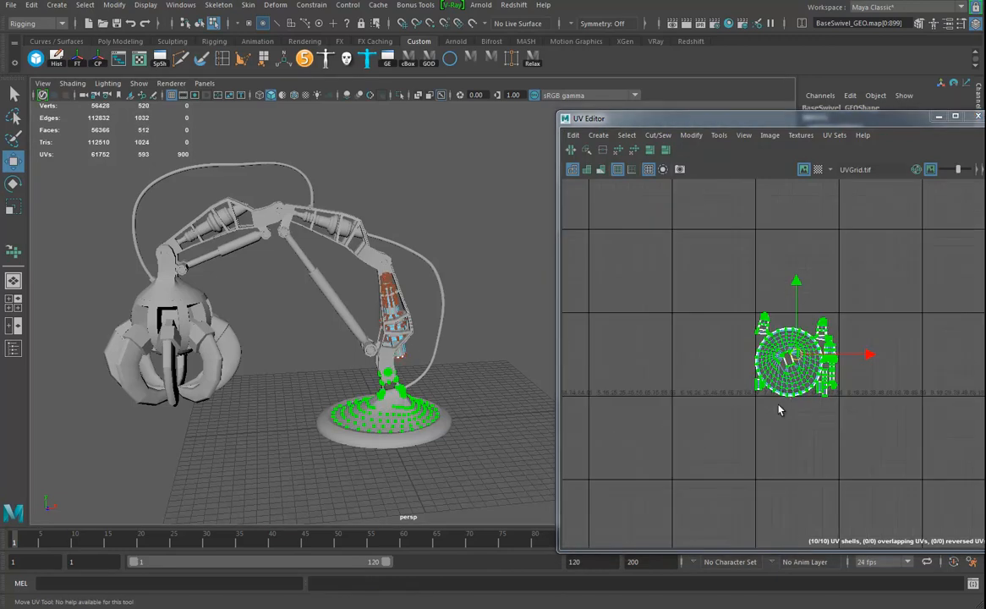
{"action": "scroll", "coordinate": [745, 395], "scroll_direction": "down", "scroll_amount": 3}
{"action": "middle_click_drag", "start_coordinate": [665, 414], "coordinate": [771, 401], "text": "alt"}
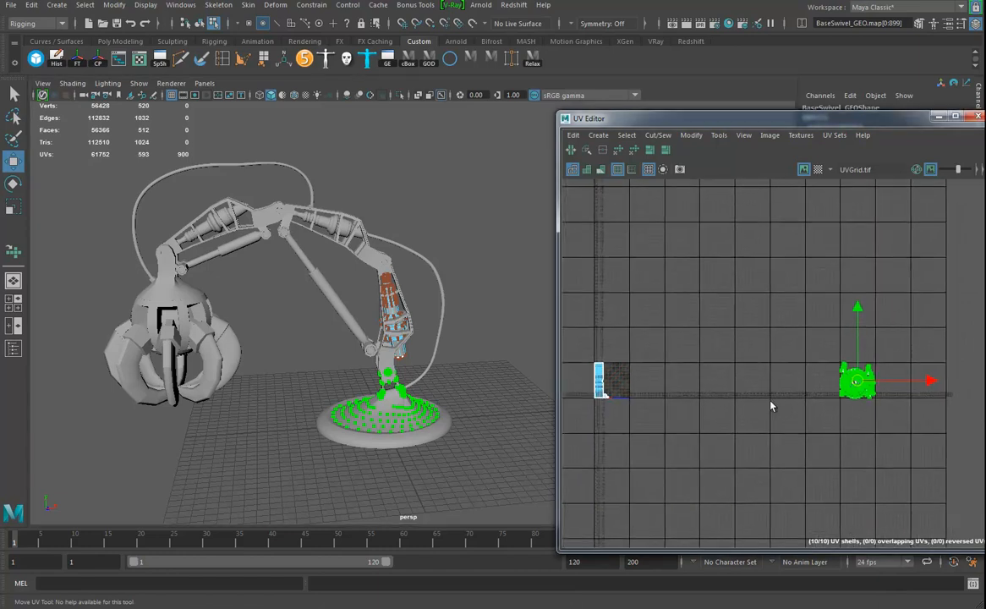
{"action": "left_click", "coordinate": [395, 311]}
{"action": "left_click_drag", "start_coordinate": [581, 352], "coordinate": [652, 474]}
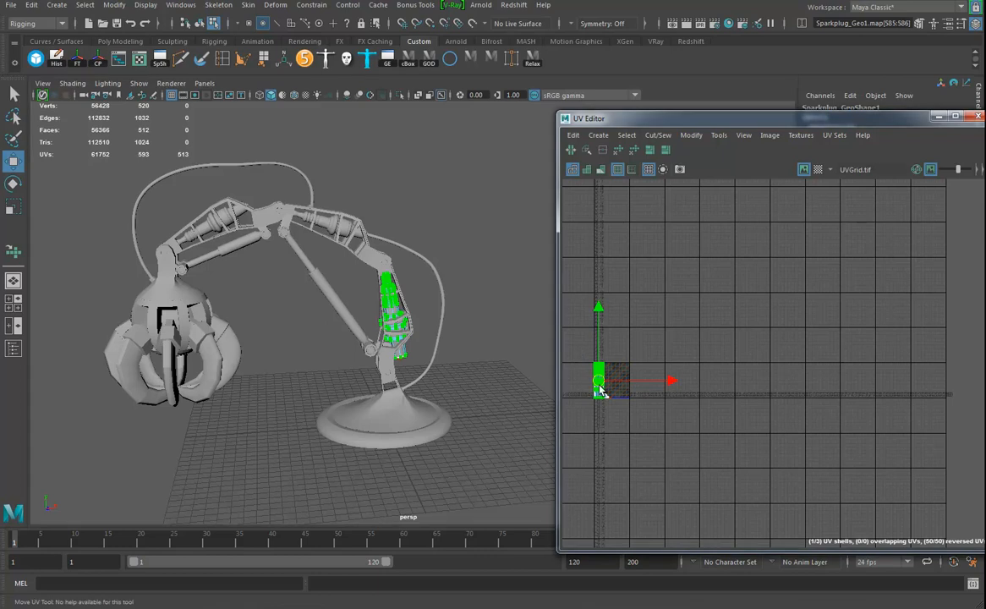
{"action": "left_click", "coordinate": [325, 224], "text": "shift"}
{"action": "left_click", "coordinate": [322, 222], "text": "shift"}
{"action": "left_click", "coordinate": [203, 229], "text": "shift"}
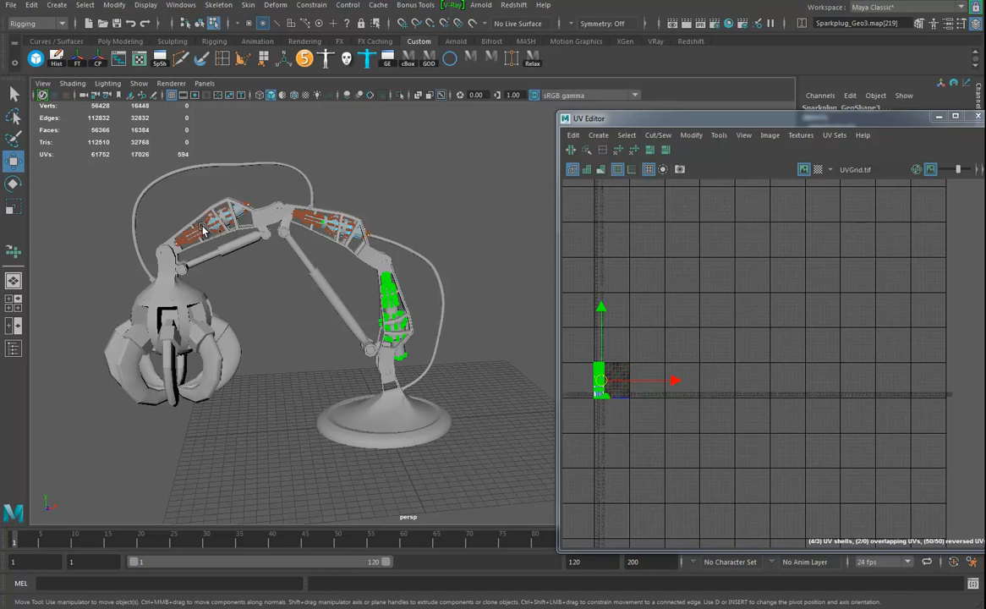
{"action": "left_click", "coordinate": [194, 211], "text": "shift"}
{"action": "left_click_drag", "start_coordinate": [718, 299], "coordinate": [559, 457]}
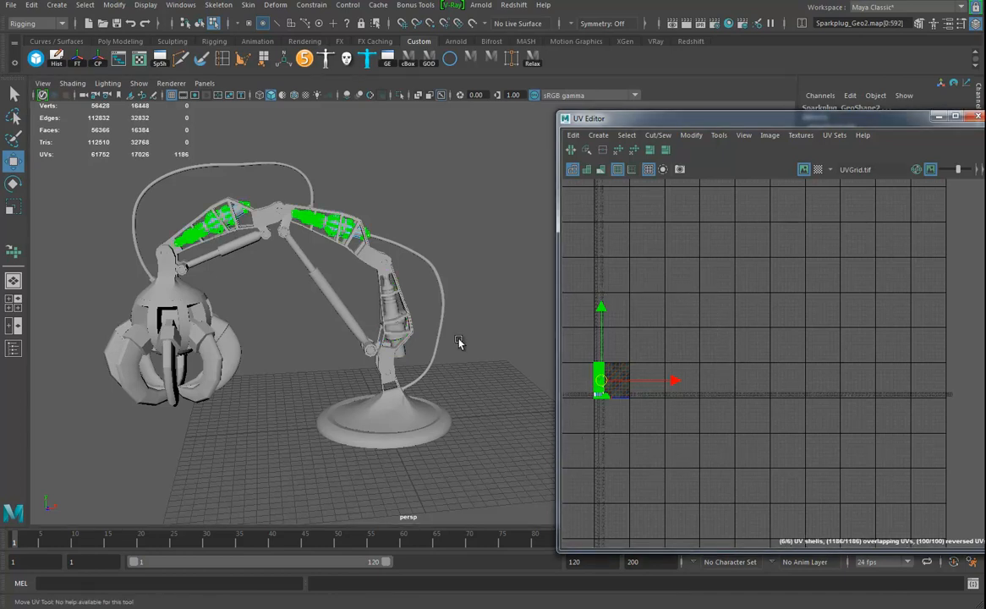
{"action": "left_click", "coordinate": [392, 312], "text": "shift"}
{"action": "left_click_drag", "start_coordinate": [649, 333], "coordinate": [569, 457]}
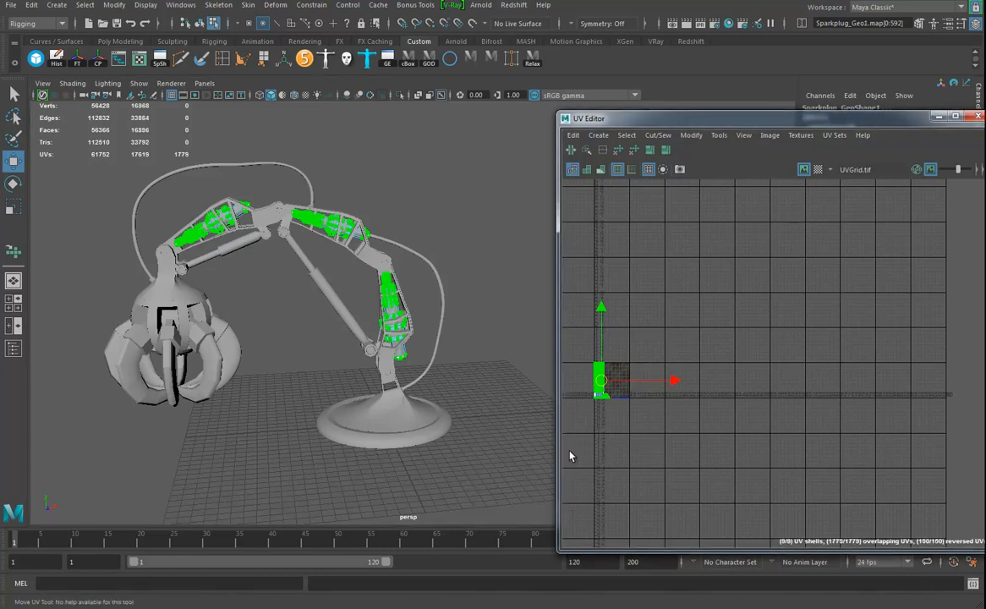
Move the selected UVs of the three spark plug meshes eight tiles in the positive U direction
{"action": "key", "text": "g"}
{"action": "key", "text": "g"}
{"action": "key", "text": "g"}
{"action": "key", "text": "g"}
{"action": "key", "text": "g"}
{"action": "key", "text": "g"}
{"action": "key", "text": "g"}
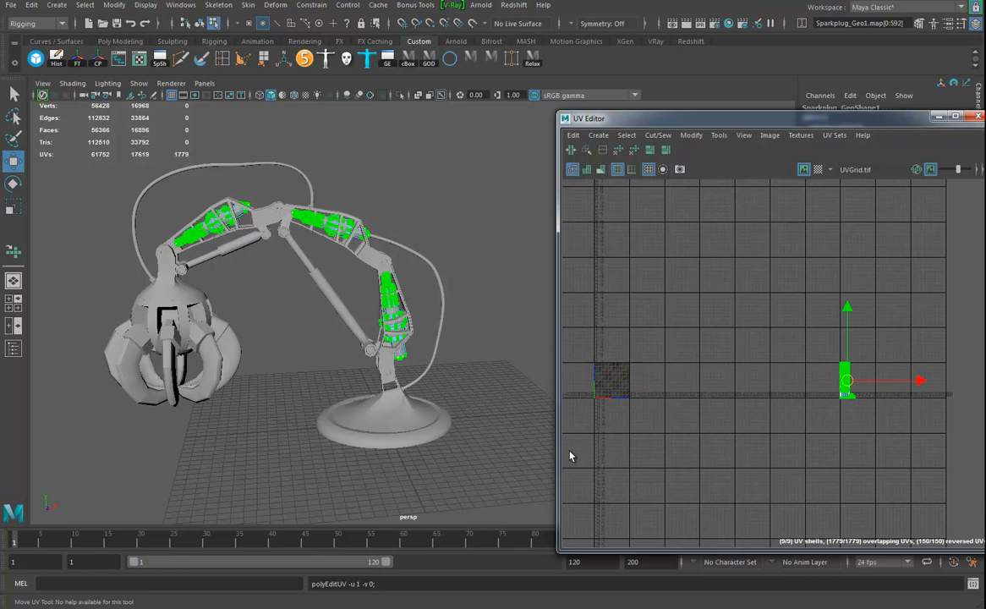
{"action": "scroll", "coordinate": [705, 367], "scroll_direction": "up", "scroll_amount": 3}
{"action": "middle_click_drag", "start_coordinate": [769, 374], "coordinate": [641, 383], "text": "alt"}
{"action": "scroll", "coordinate": [762, 427], "scroll_direction": "up", "scroll_amount": 2}
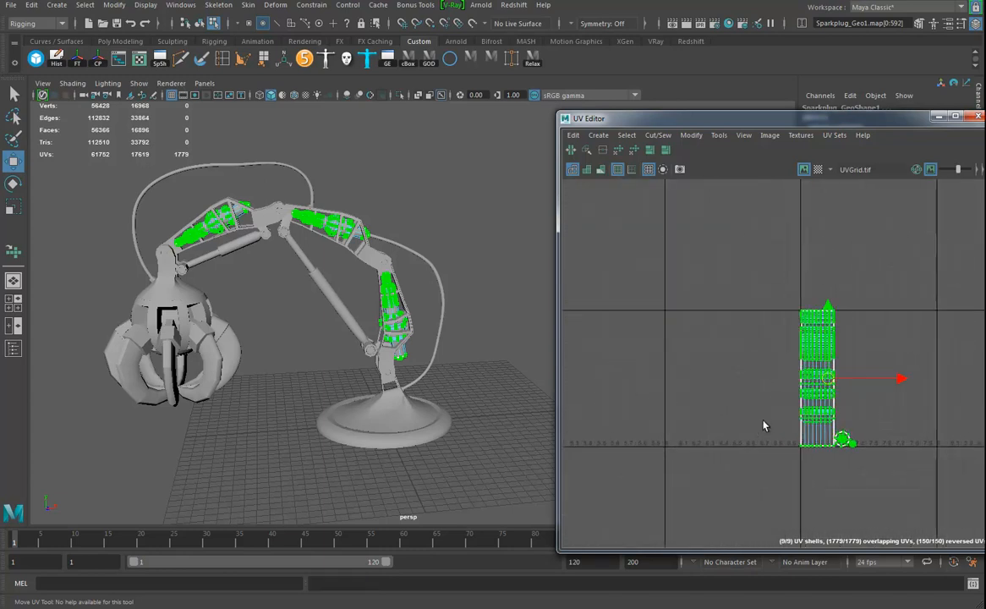
{"action": "middle_click_drag", "start_coordinate": [813, 422], "coordinate": [698, 436], "text": "alt"}
{"action": "key", "text": "ctrl+Right"}
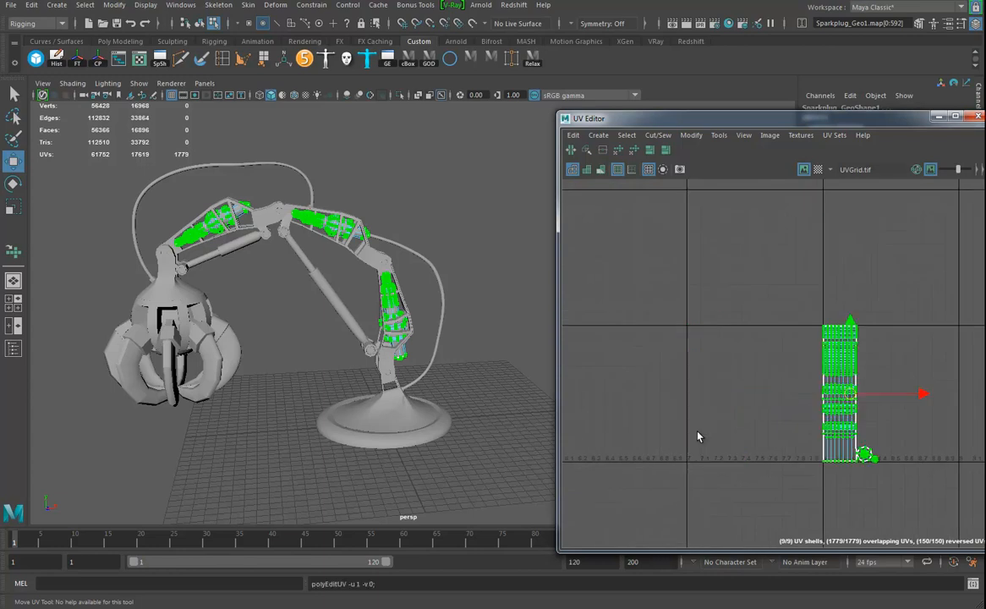
{"action": "scroll", "coordinate": [909, 418], "scroll_direction": "down", "scroll_amount": 2}
{"action": "middle_click_drag", "start_coordinate": [909, 418], "coordinate": [802, 434], "text": "alt"}
{"action": "scroll", "coordinate": [781, 470], "scroll_direction": "up", "scroll_amount": 1}
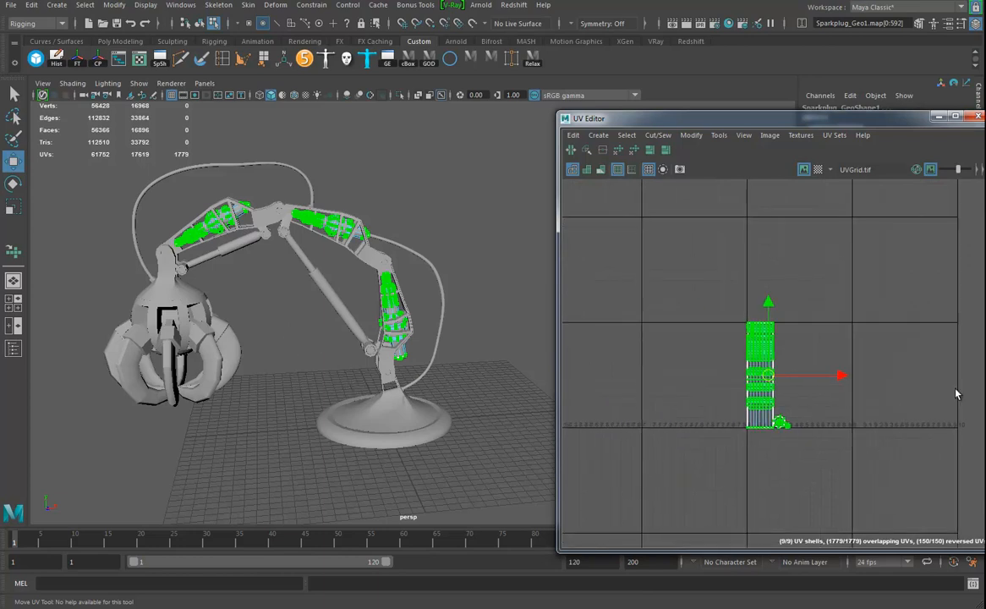
Select all UVs of HeadBase_GEO, the cap above the claws, and move them one tile in positive V
{"action": "scroll", "coordinate": [836, 407], "scroll_direction": "down", "scroll_amount": 2}
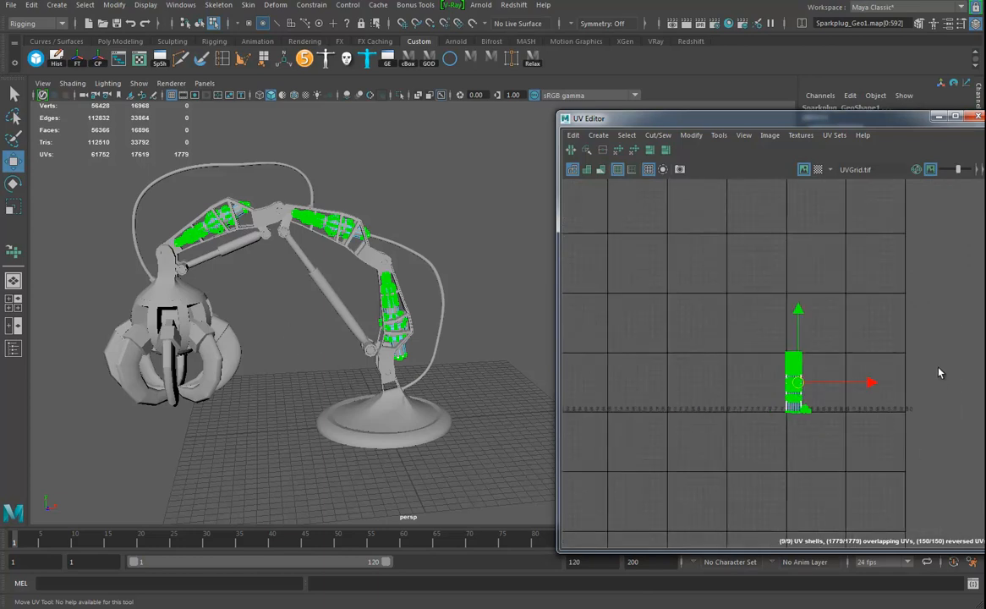
{"action": "middle_click_drag", "start_coordinate": [702, 435], "coordinate": [830, 430], "text": "alt"}
{"action": "scroll", "coordinate": [830, 432], "scroll_direction": "down", "scroll_amount": 2}
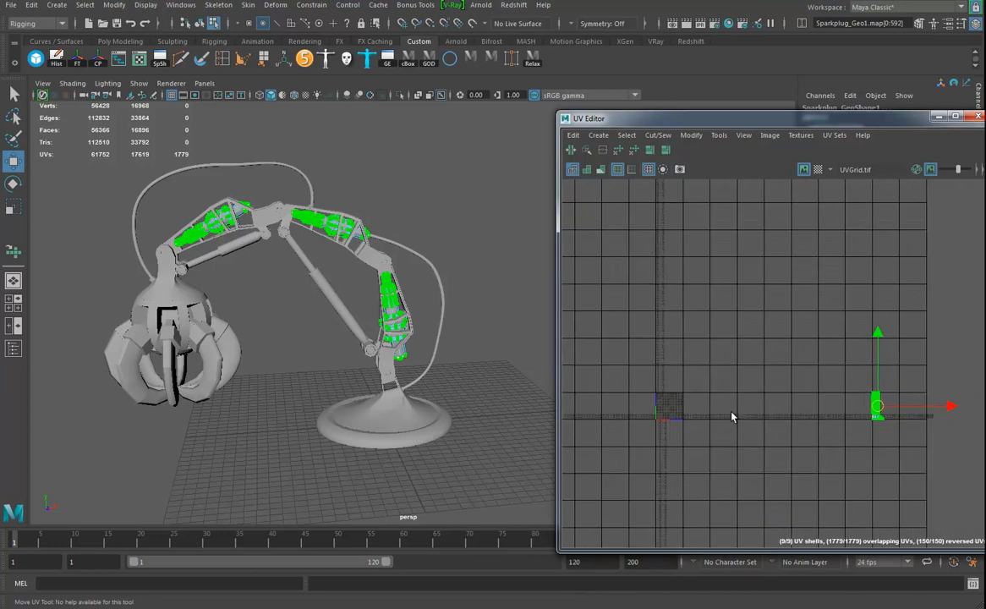
{"action": "left_click_drag", "start_coordinate": [241, 337], "coordinate": [464, 313], "text": "alt"}
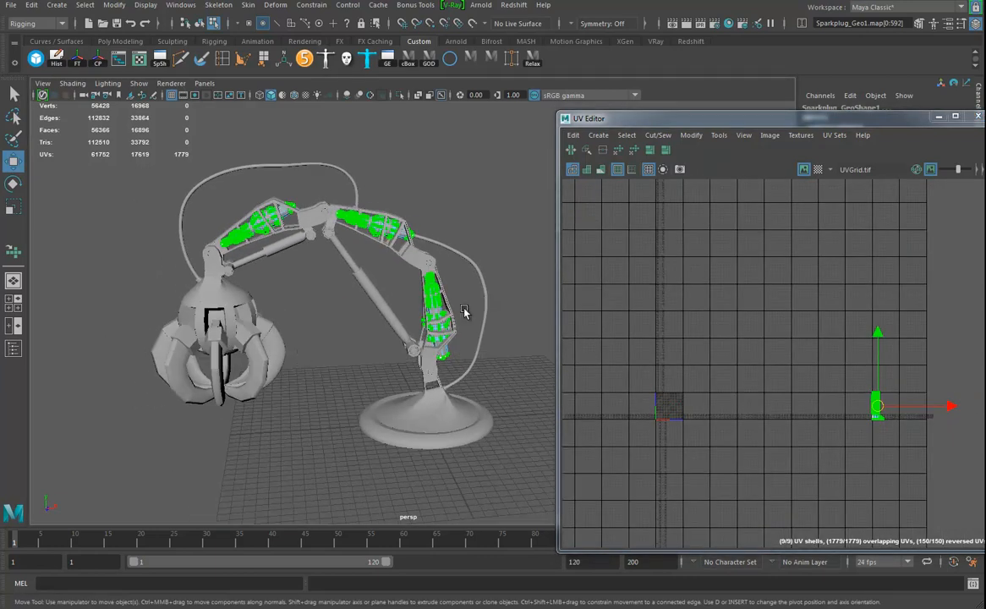
{"action": "left_click_drag", "start_coordinate": [248, 330], "coordinate": [236, 284], "text": "alt"}
{"action": "left_click", "coordinate": [232, 281]}
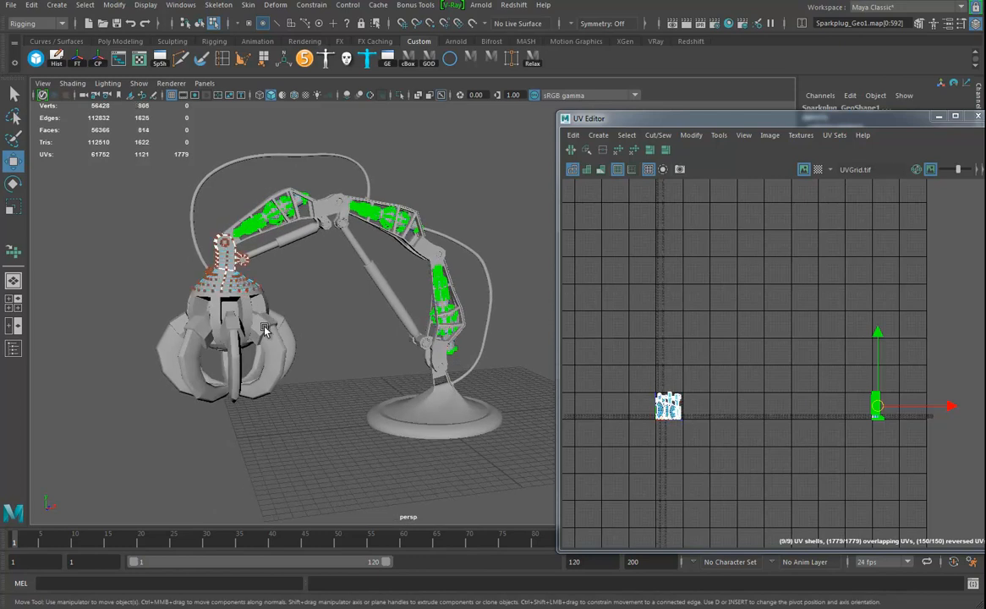
{"action": "right_click_drag", "start_coordinate": [232, 277], "coordinate": [273, 258]}
{"action": "right_click_drag", "start_coordinate": [677, 399], "coordinate": [745, 413]}
{"action": "left_click_drag", "start_coordinate": [741, 371], "coordinate": [621, 465]}
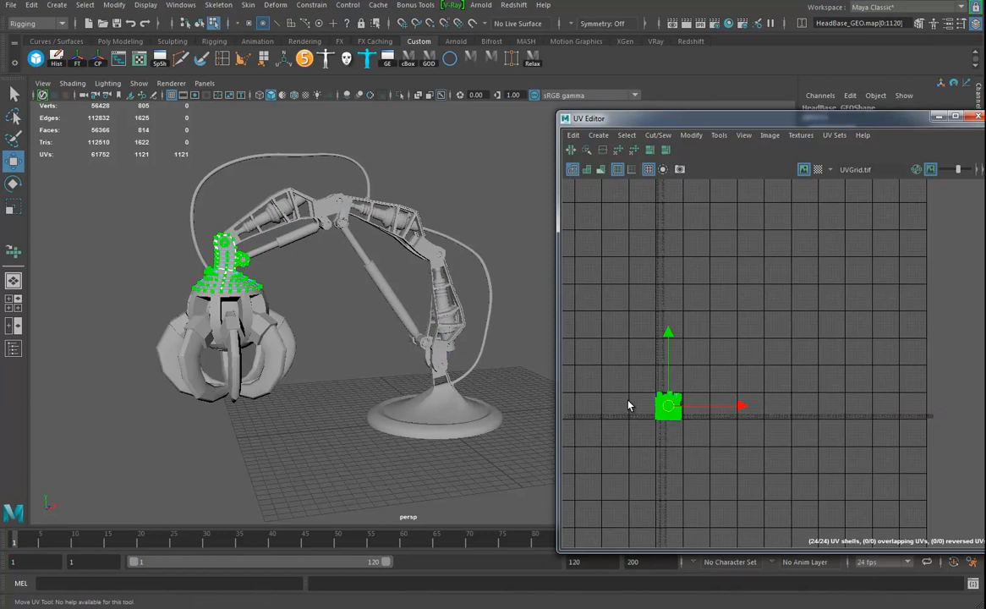
{"action": "key", "text": "alt+Up"}
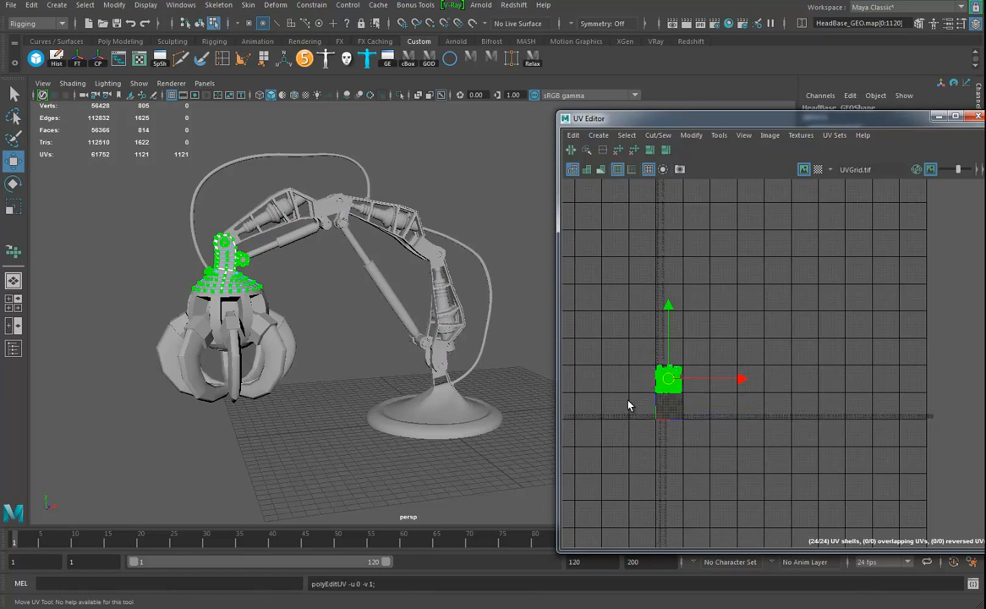
Select all UVs of the claw meshes and move them one tile in positive U and one tile in positive V
{"action": "left_click", "coordinate": [279, 345]}
{"action": "left_click_drag", "start_coordinate": [275, 364], "coordinate": [263, 375], "text": "alt"}
{"action": "right_click_drag", "start_coordinate": [262, 371], "coordinate": [304, 275]}
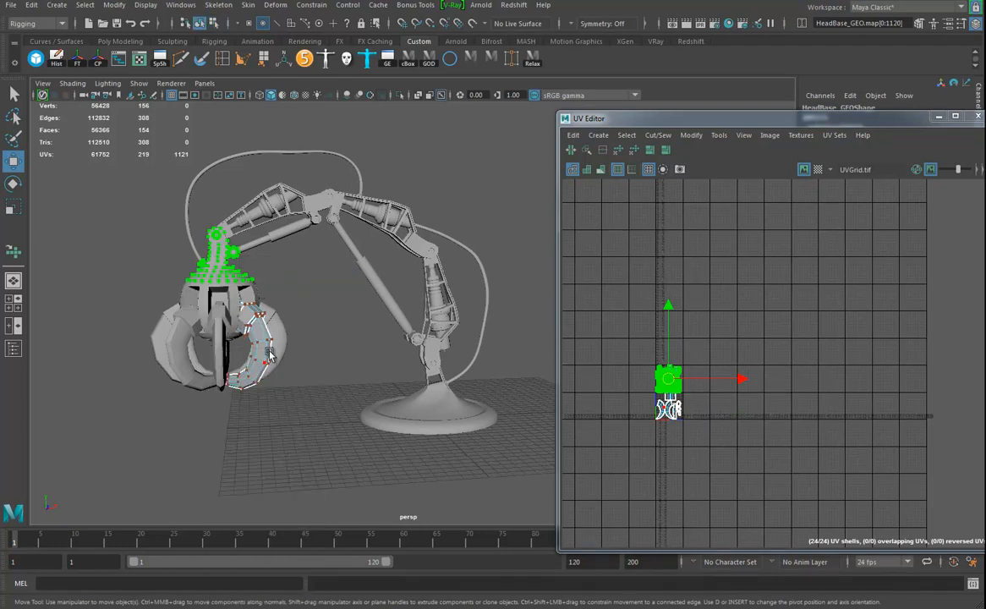
{"action": "left_click_drag", "start_coordinate": [297, 353], "coordinate": [148, 373]}
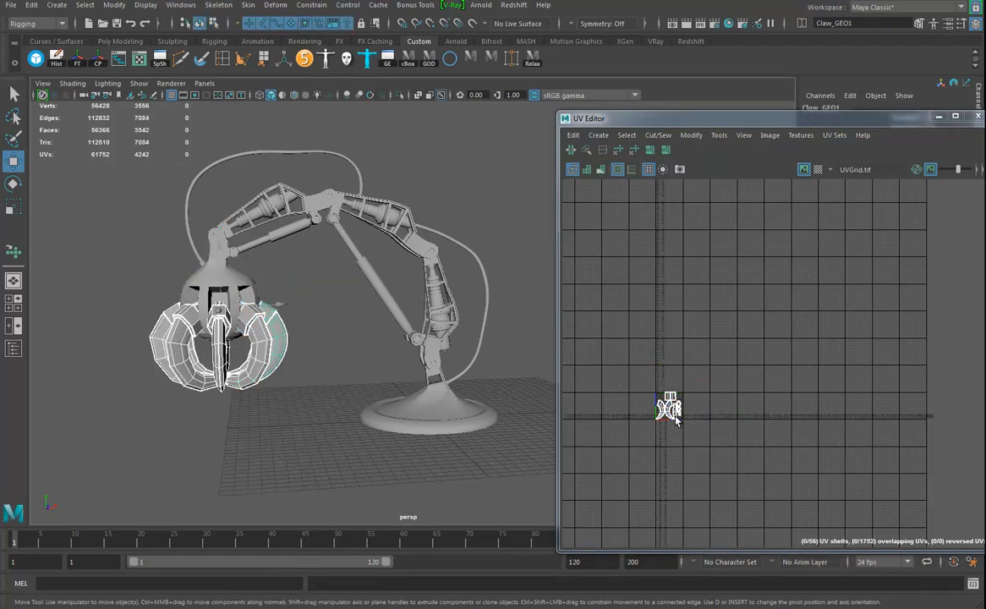
{"action": "right_click_drag", "start_coordinate": [676, 416], "coordinate": [709, 392]}
{"action": "left_click_drag", "start_coordinate": [709, 392], "coordinate": [637, 452]}
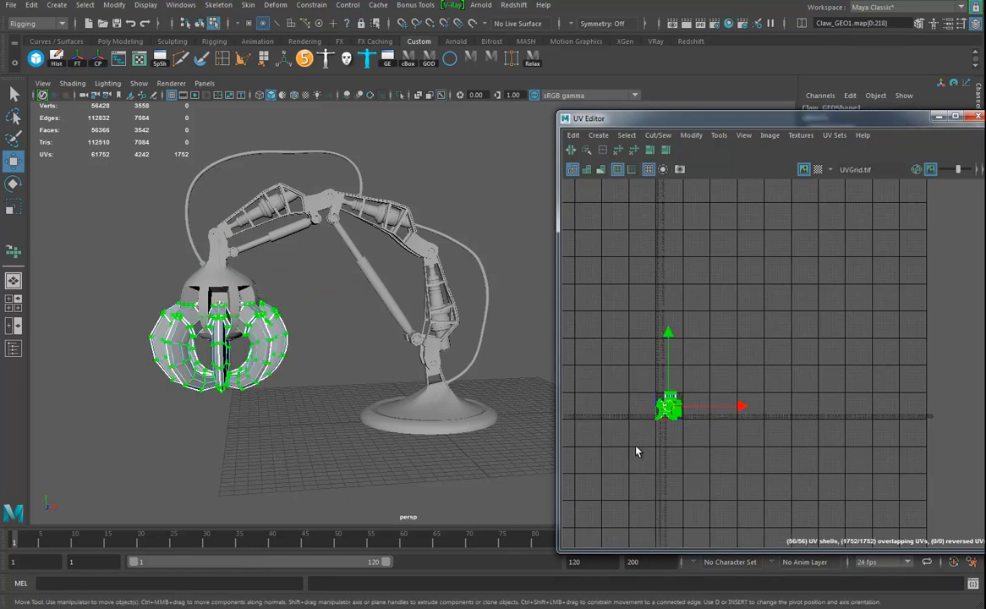
{"action": "key", "text": "g"}
{"action": "key", "text": "g"}
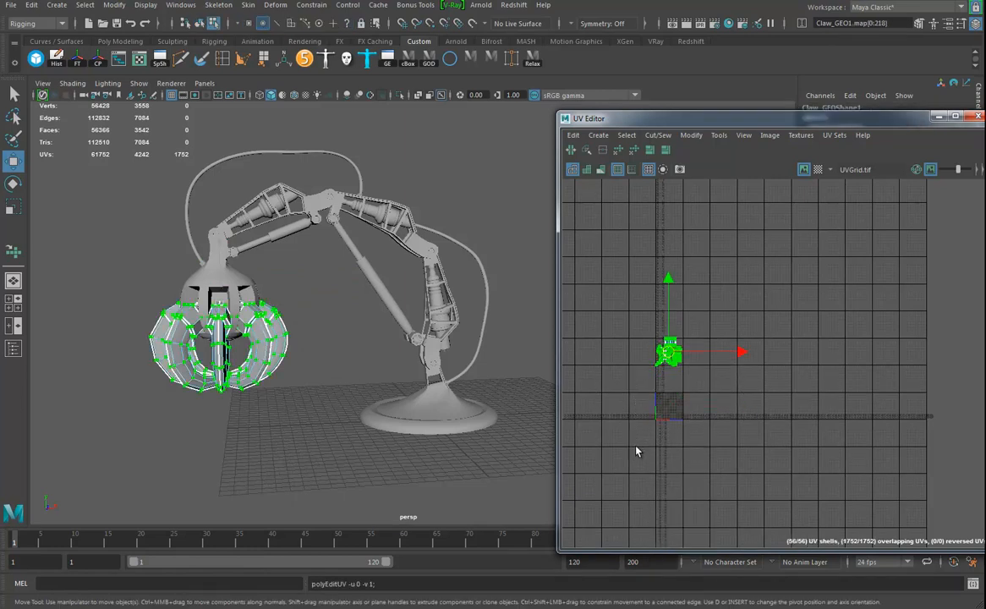
{"action": "left_click_drag", "start_coordinate": [313, 383], "coordinate": [522, 408], "text": "alt"}
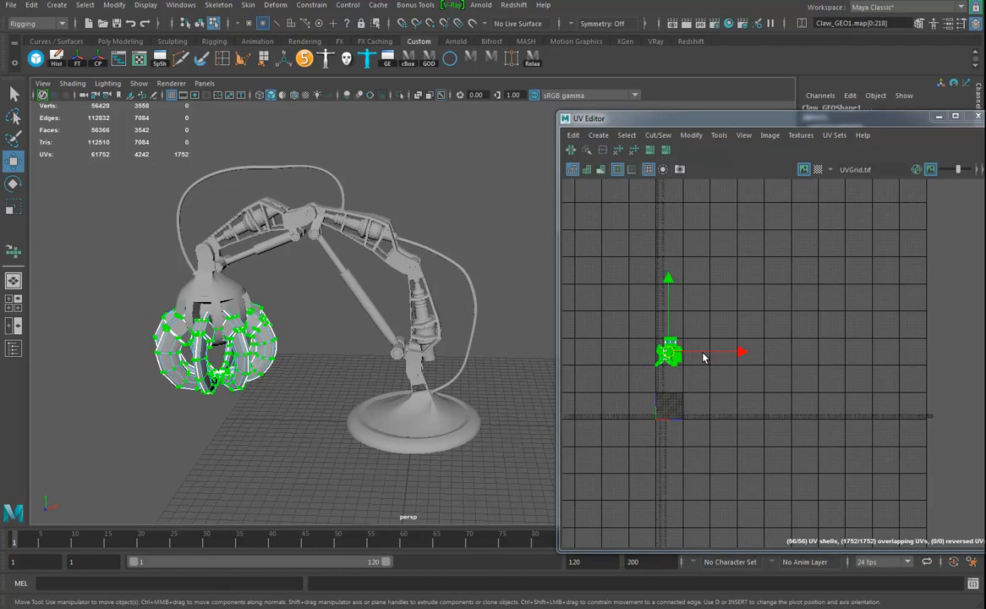
{"action": "key", "text": "ctrl+Right"}
{"action": "key", "text": "ctrl+Down"}
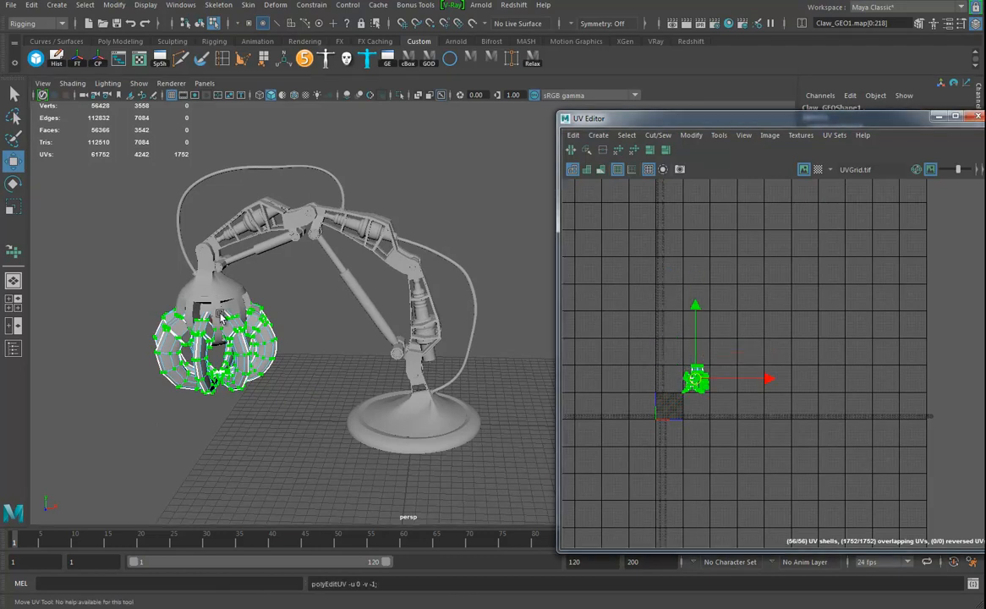
Select all UVs of Head_GEO5, the slotted housing under the head base, and move them two tiles in positive U and one in positive V
{"action": "left_click", "coordinate": [239, 294]}
{"action": "left_click", "coordinate": [242, 301]}
{"action": "mouse_move", "coordinate": [240, 311]}
{"action": "left_mouse_down", "text": "alt"}
{"action": "mouse_move", "coordinate": [229, 288]}
{"action": "mouse_move", "coordinate": [250, 325]}
{"action": "left_mouse_up", "text": "alt"}
{"action": "right_click_drag", "start_coordinate": [250, 324], "coordinate": [364, 386], "text": "alt"}
{"action": "key", "text": "f"}
{"action": "right_click_drag", "start_coordinate": [363, 292], "coordinate": [415, 258]}
{"action": "left_click", "coordinate": [405, 334]}
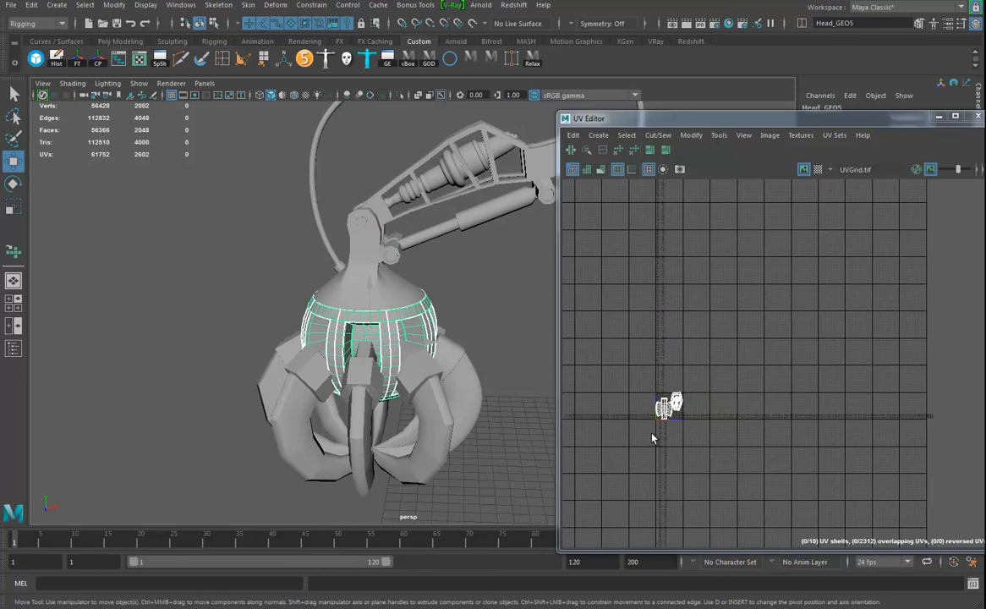
{"action": "scroll", "coordinate": [655, 441], "scroll_direction": "up", "scroll_amount": 3}
{"action": "right_click_drag", "start_coordinate": [661, 398], "coordinate": [633, 365]}
{"action": "left_click_drag", "start_coordinate": [623, 344], "coordinate": [779, 490]}
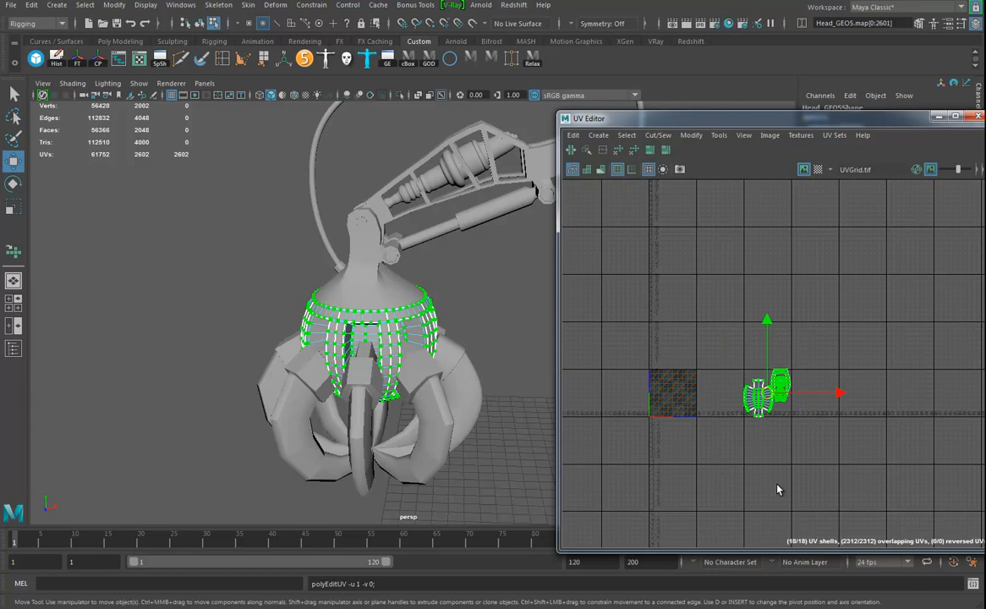
{"action": "key", "text": "Up"}
Select all UVs of HeadTip_GEO, the round tip between the claws, and move them three tiles in positive U and one in positive V
{"action": "left_click_drag", "start_coordinate": [330, 376], "coordinate": [353, 356], "text": "alt"}
{"action": "left_click", "coordinate": [390, 317]}
{"action": "right_click_drag", "start_coordinate": [390, 295], "coordinate": [449, 278]}
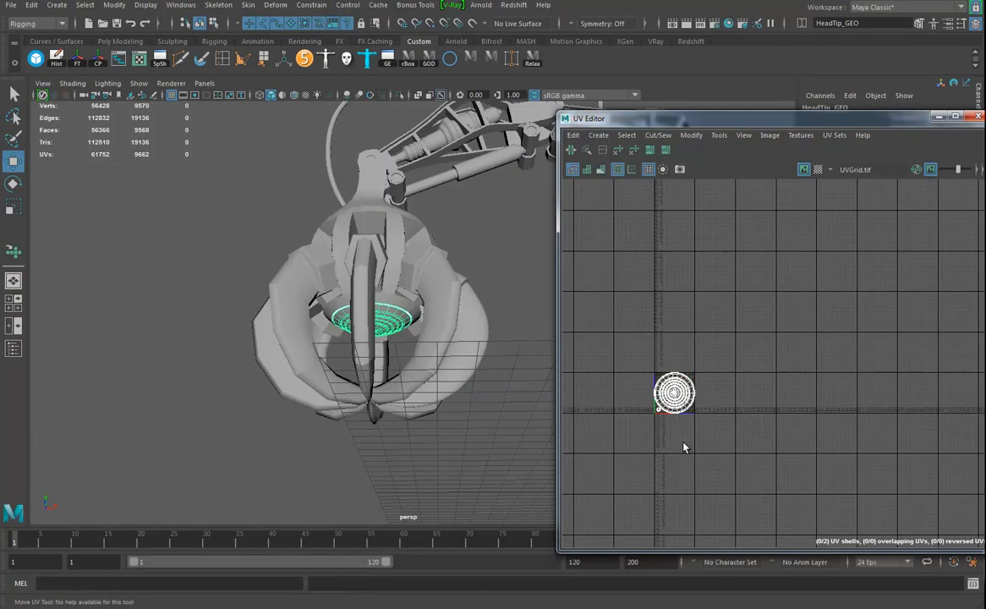
{"action": "right_click_drag", "start_coordinate": [675, 406], "coordinate": [649, 357]}
{"action": "left_click_drag", "start_coordinate": [650, 357], "coordinate": [741, 460]}
{"action": "key", "text": "Right"}
{"action": "key", "text": "Right"}
{"action": "key", "text": "Right"}
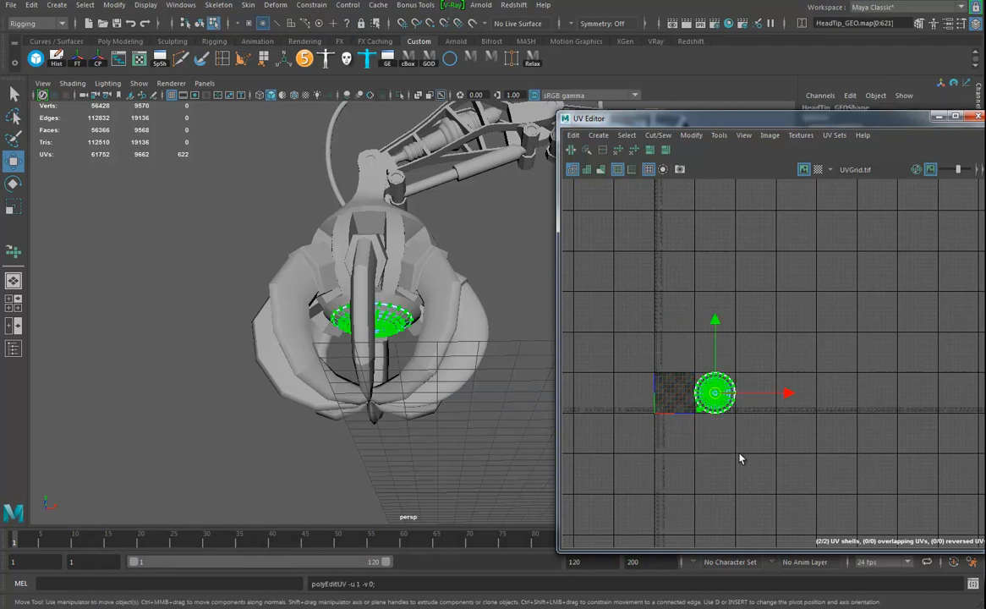
{"action": "key", "text": "Up"}
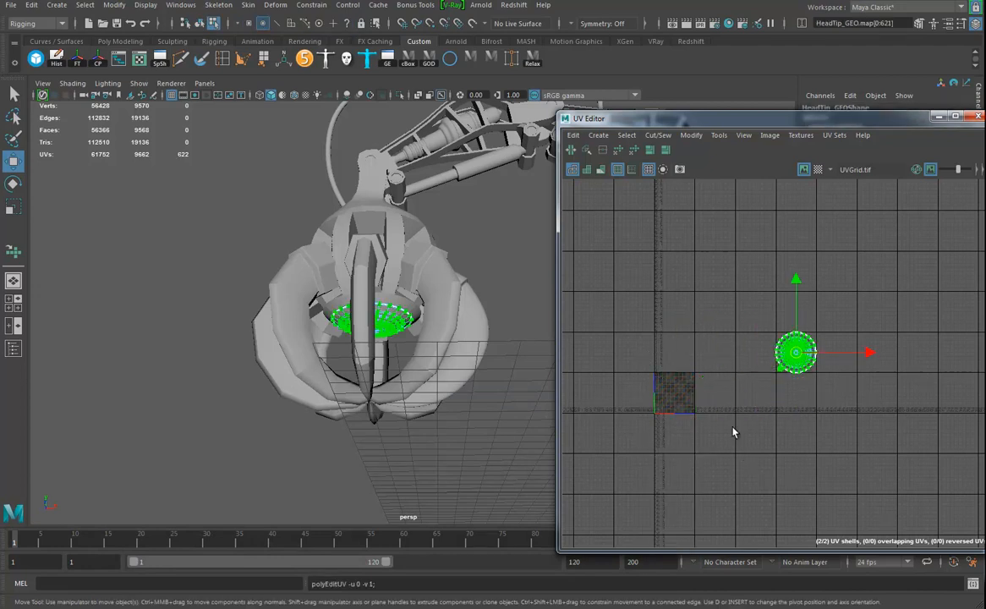
Return to object selection and select all meshes of the claw arm to show their combined UV layout
{"action": "scroll", "coordinate": [408, 289], "scroll_direction": "down", "scroll_amount": 5}
{"action": "middle_click_drag", "start_coordinate": [430, 302], "coordinate": [302, 302], "text": "alt"}
{"action": "left_click_drag", "start_coordinate": [475, 221], "coordinate": [482, 273], "text": "alt"}
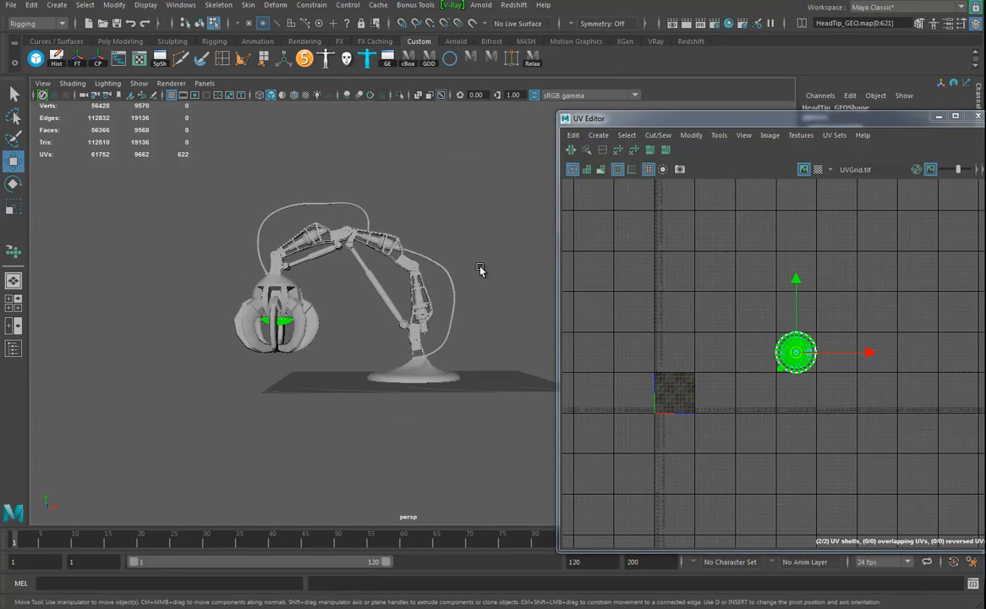
{"action": "left_click", "coordinate": [485, 287]}
{"action": "left_click", "coordinate": [421, 302]}
{"action": "right_click_drag", "start_coordinate": [420, 302], "coordinate": [474, 275]}
{"action": "scroll", "coordinate": [474, 275], "scroll_direction": "down", "scroll_amount": 3}
{"action": "left_click_drag", "start_coordinate": [207, 438], "coordinate": [499, 207]}
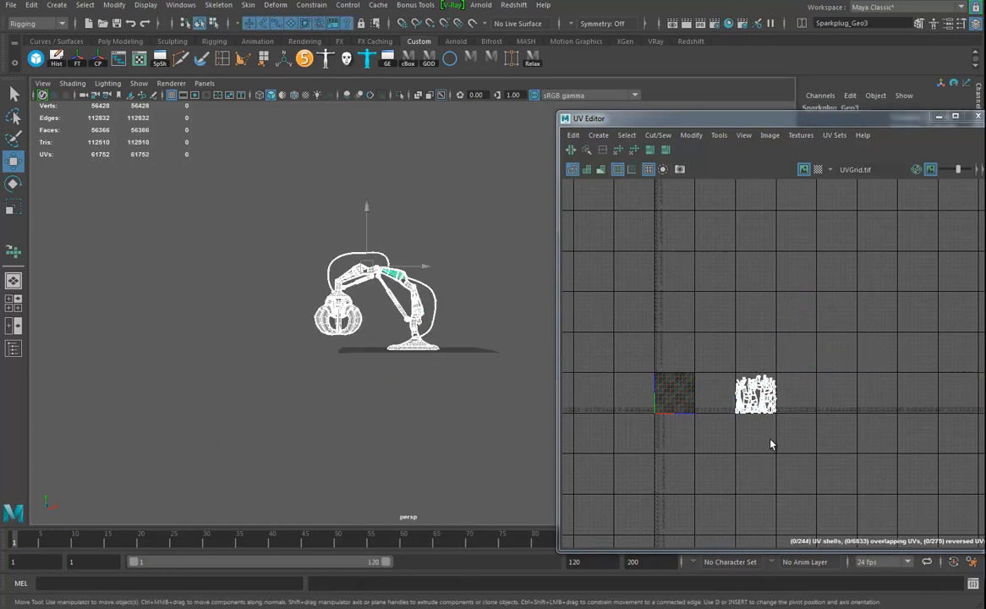
Examine the UV tile layout of all selected meshes along both rows and compare it with the whole arm
{"action": "scroll", "coordinate": [799, 432], "scroll_direction": "up", "scroll_amount": 3}
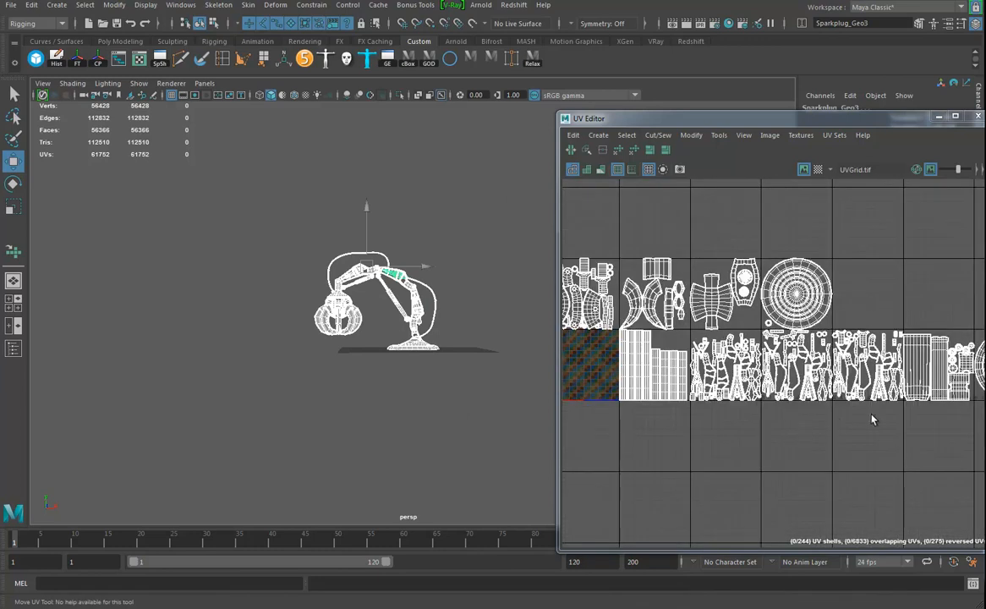
{"action": "middle_click_drag", "start_coordinate": [868, 419], "coordinate": [778, 427], "text": "alt"}
{"action": "scroll", "coordinate": [822, 408], "scroll_direction": "down", "scroll_amount": 2}
{"action": "scroll", "coordinate": [822, 407], "scroll_direction": "down", "scroll_amount": 2}
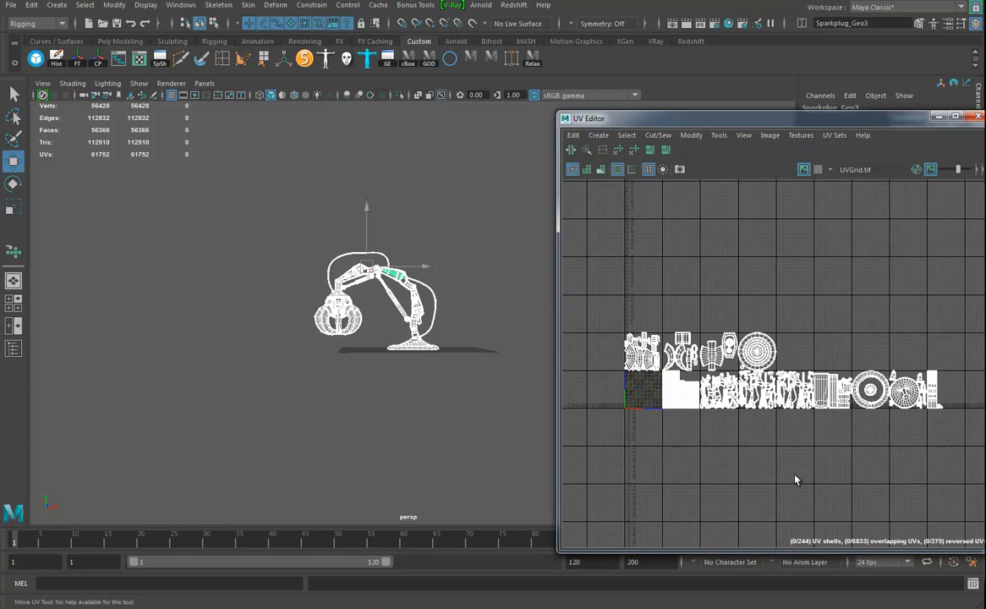
{"action": "middle_click_drag", "start_coordinate": [819, 451], "coordinate": [815, 460], "text": "alt"}
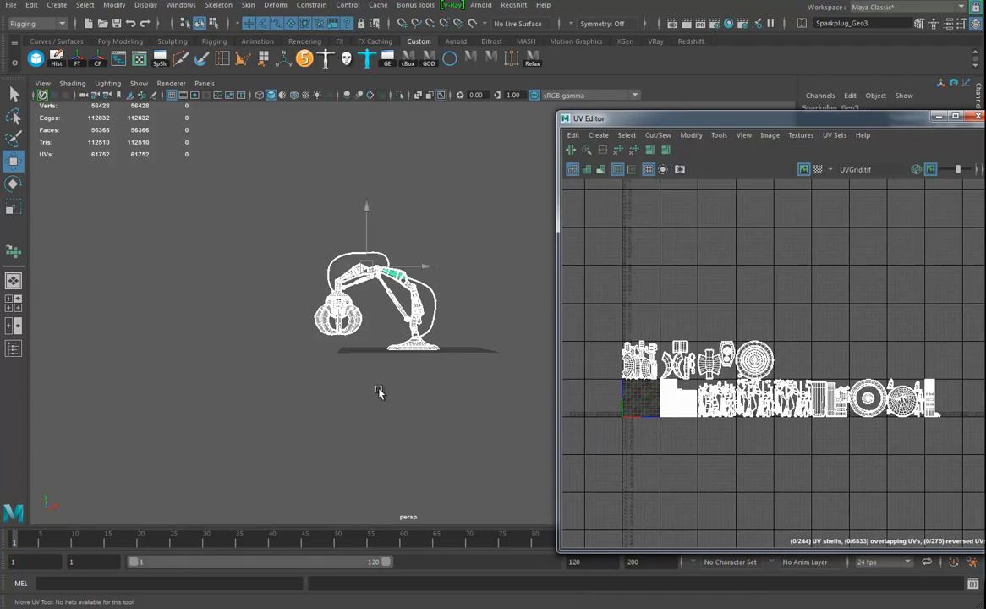
{"action": "left_click_drag", "start_coordinate": [365, 395], "coordinate": [420, 400], "text": "alt"}
{"action": "right_click_drag", "start_coordinate": [421, 400], "coordinate": [795, 291], "text": "alt"}
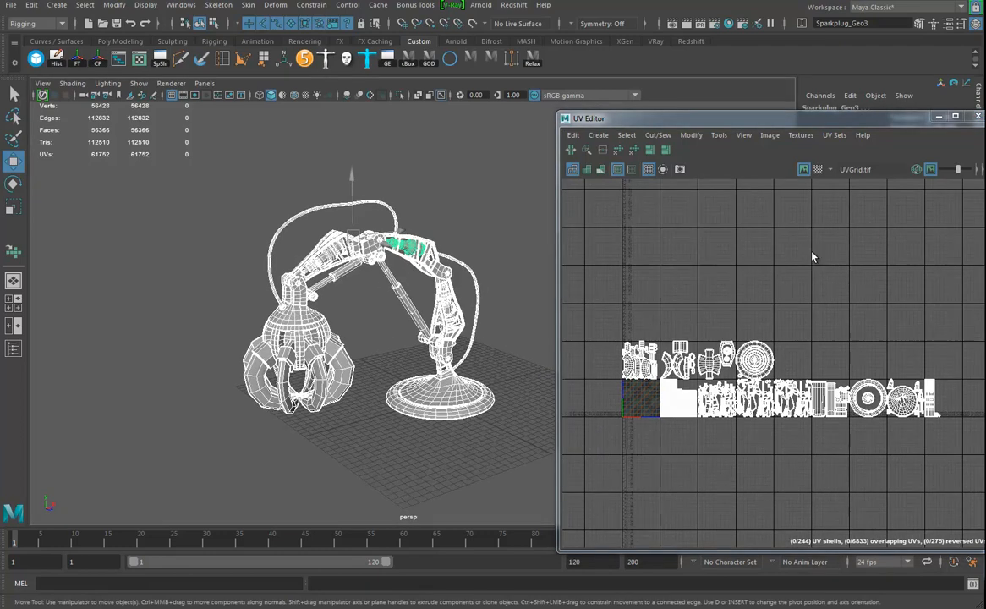